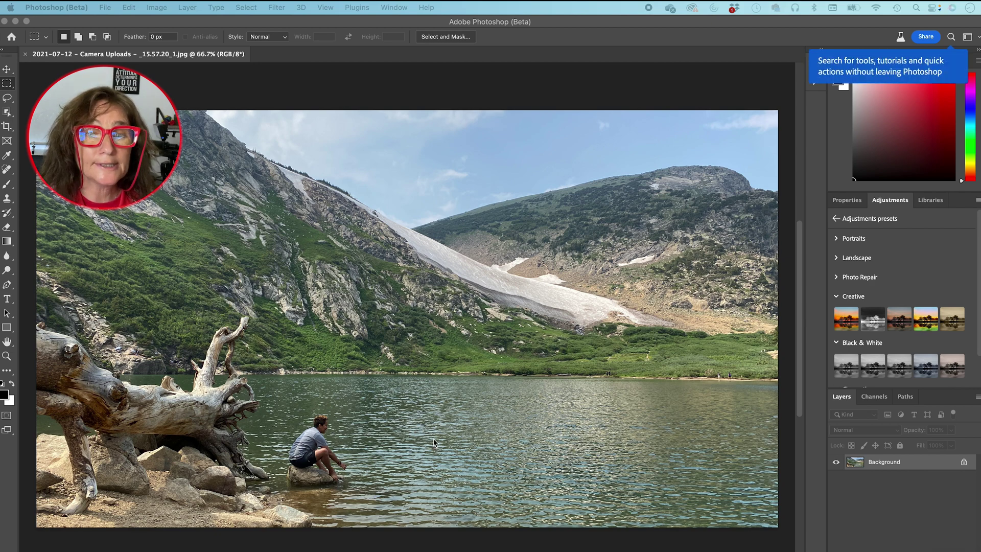
pyautogui.click(129, 7)
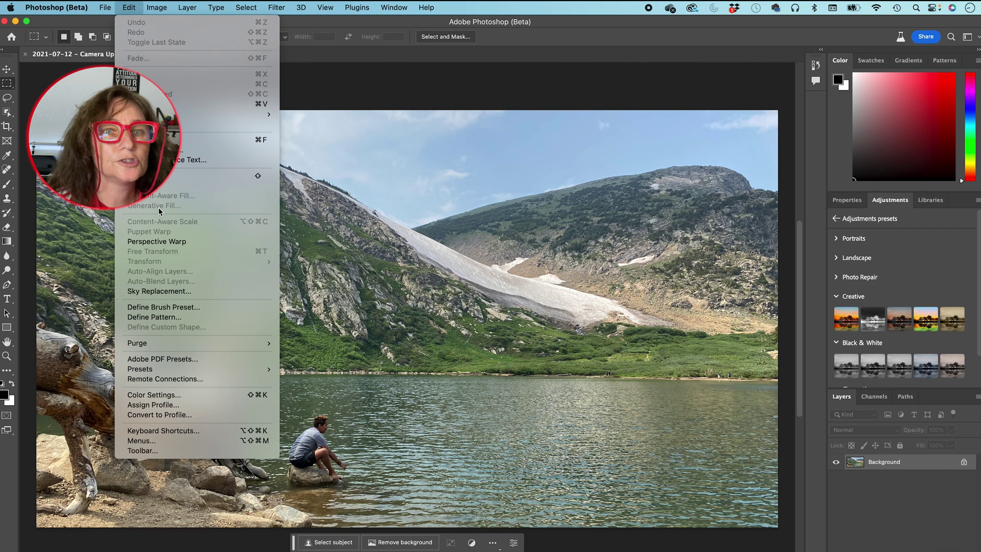
pyautogui.press('Escape')
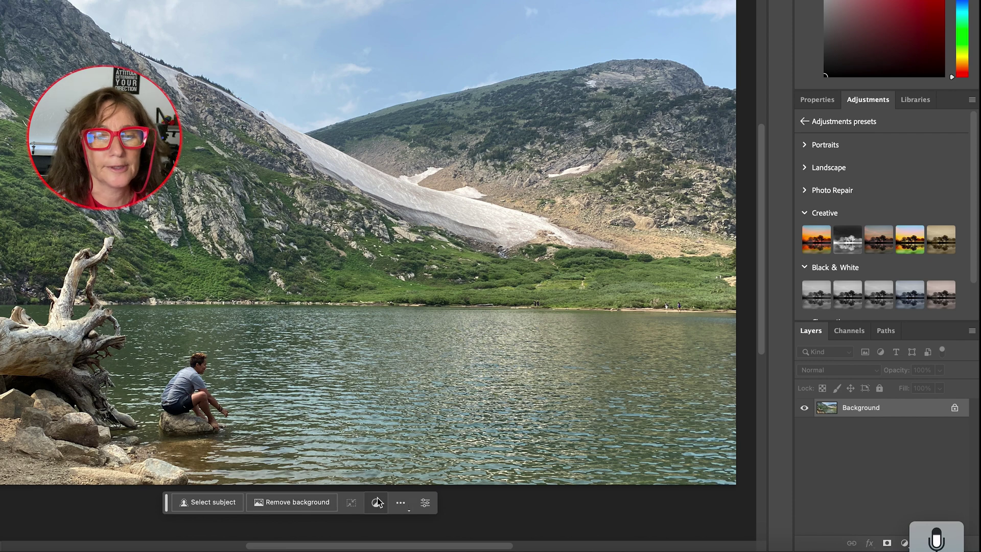
pyautogui.click(431, 507)
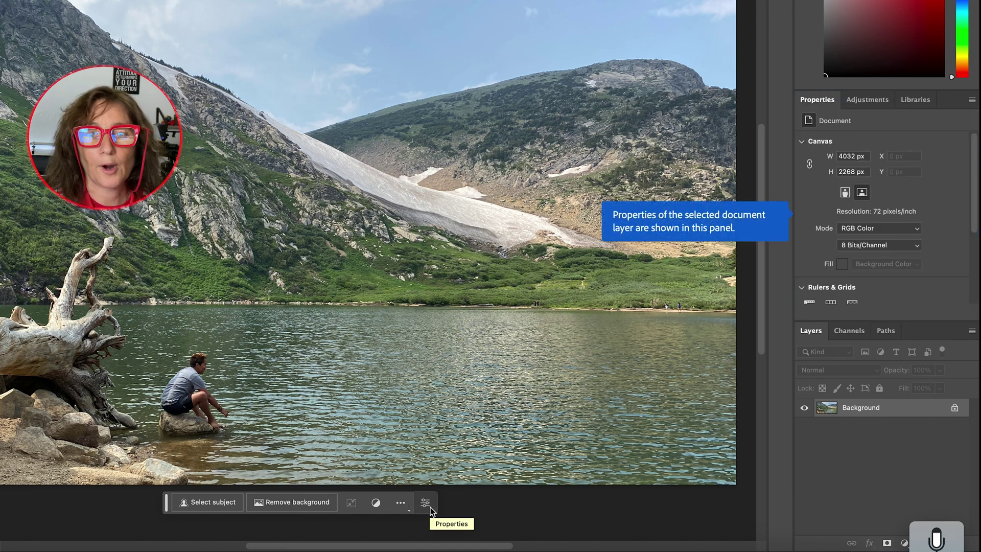
pyautogui.click(401, 506)
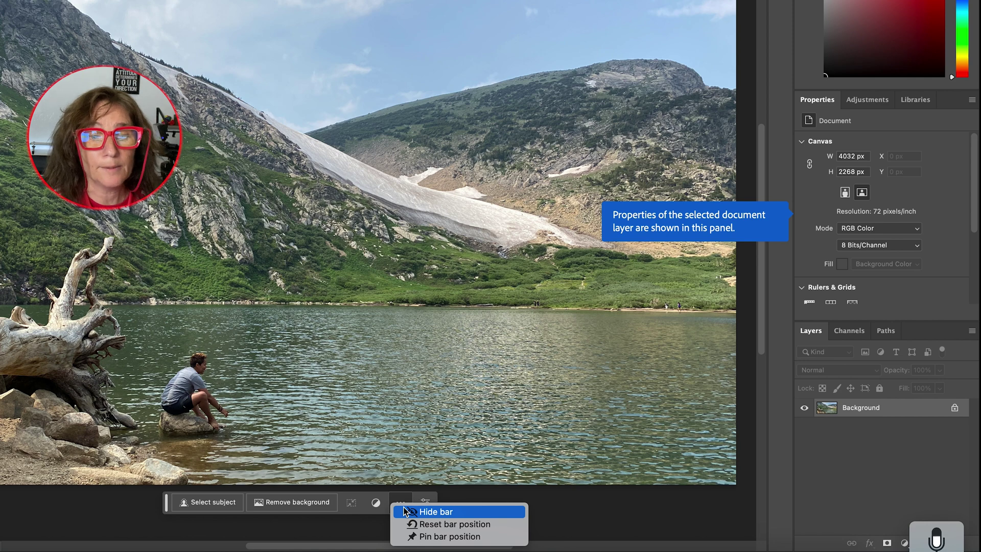
pyautogui.click(378, 505)
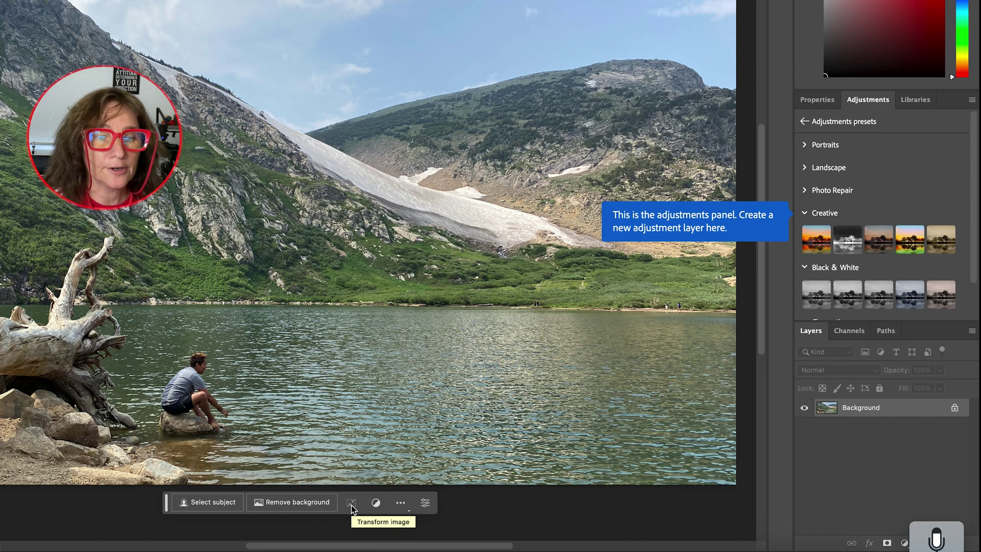
# Try removing the background from the lake photo, and undo the removal
pyautogui.click(310, 505)
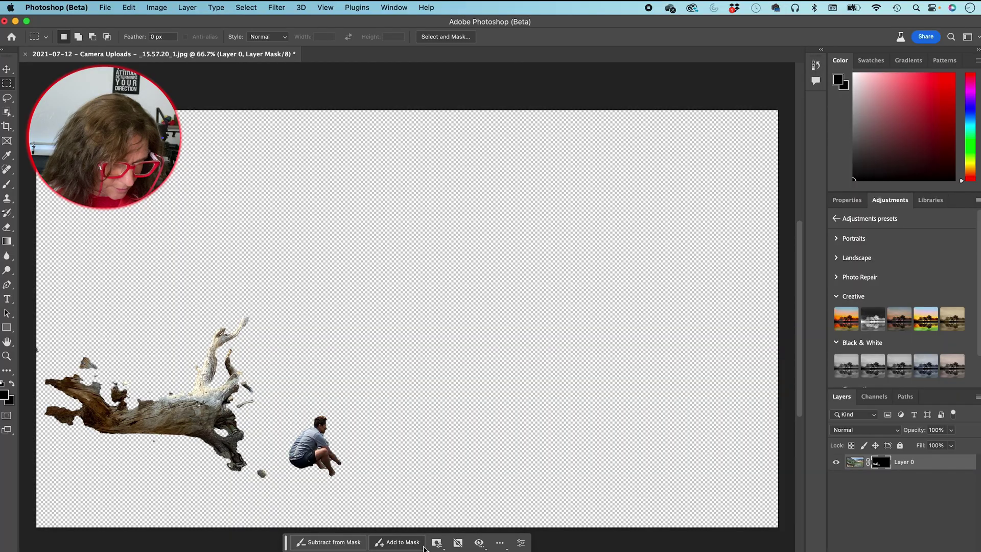
pyautogui.press('super+z')
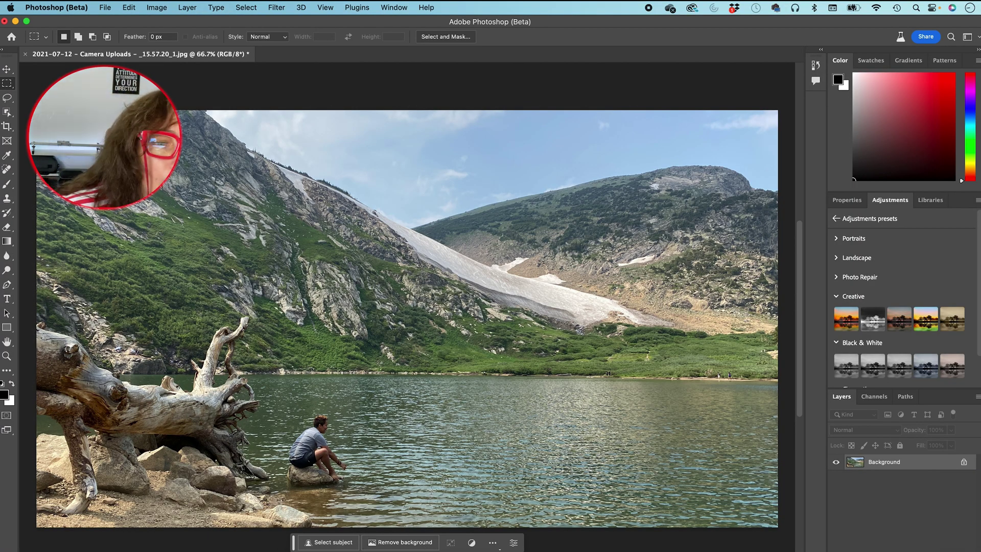
# Select the photo's subject automatically and replace it using Generative Fill with a blank prompt
pyautogui.click(331, 543)
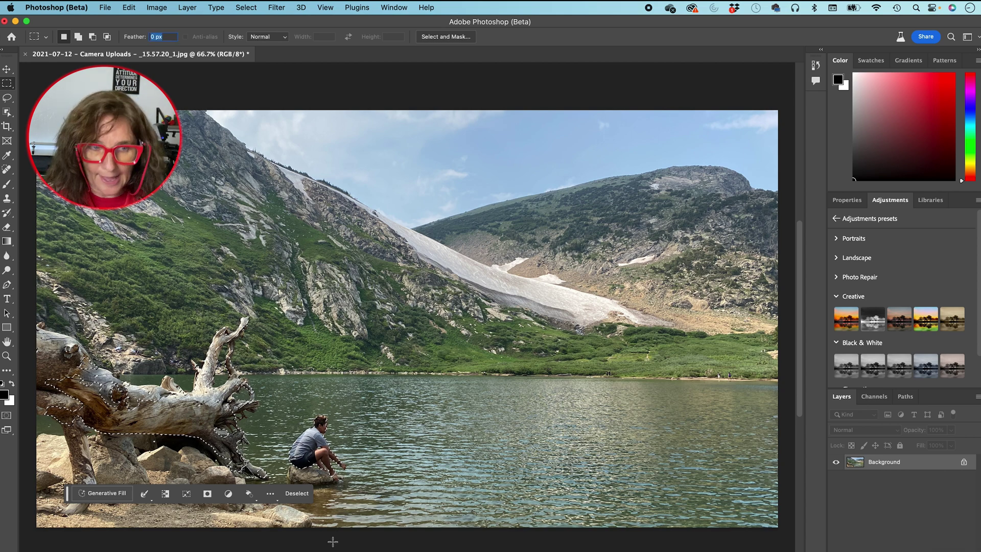
pyautogui.click(105, 493)
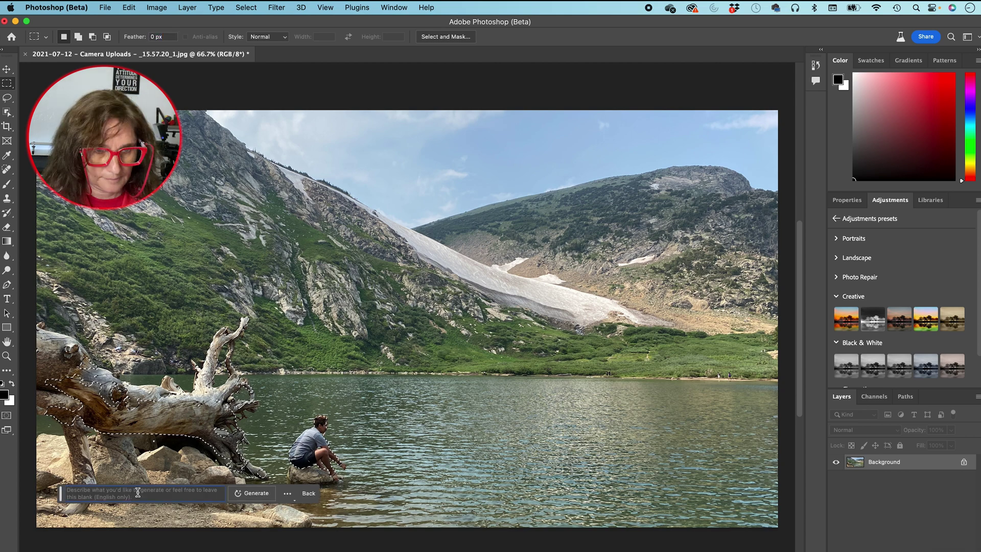
pyautogui.click(242, 494)
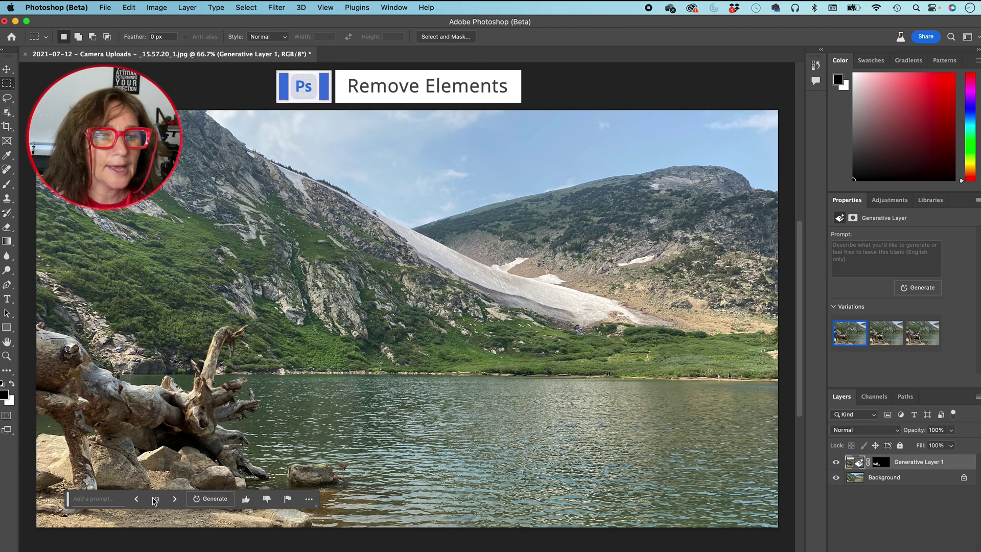
# Compare the three variations of the subject removal and hide Generative Layer 1
pyautogui.click(175, 502)
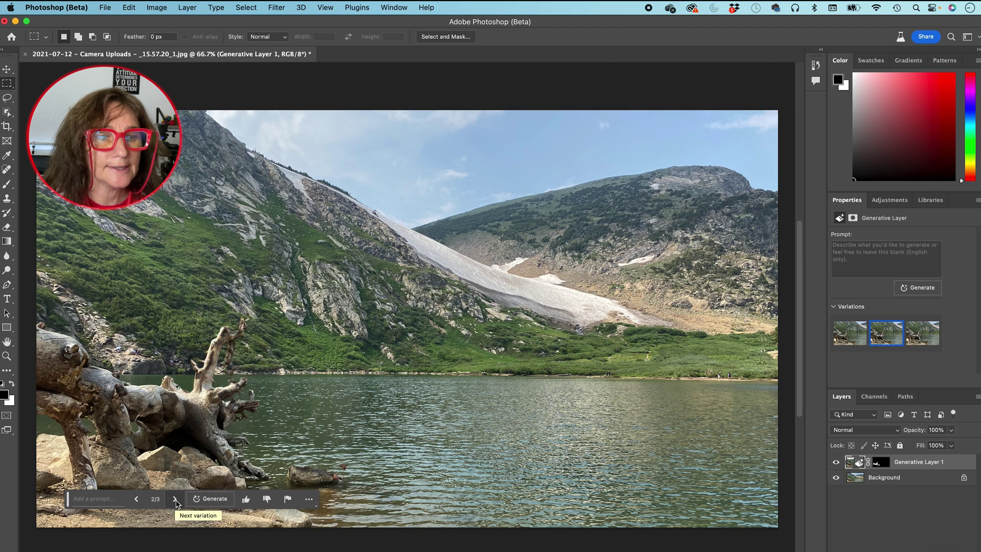
pyautogui.click(176, 502)
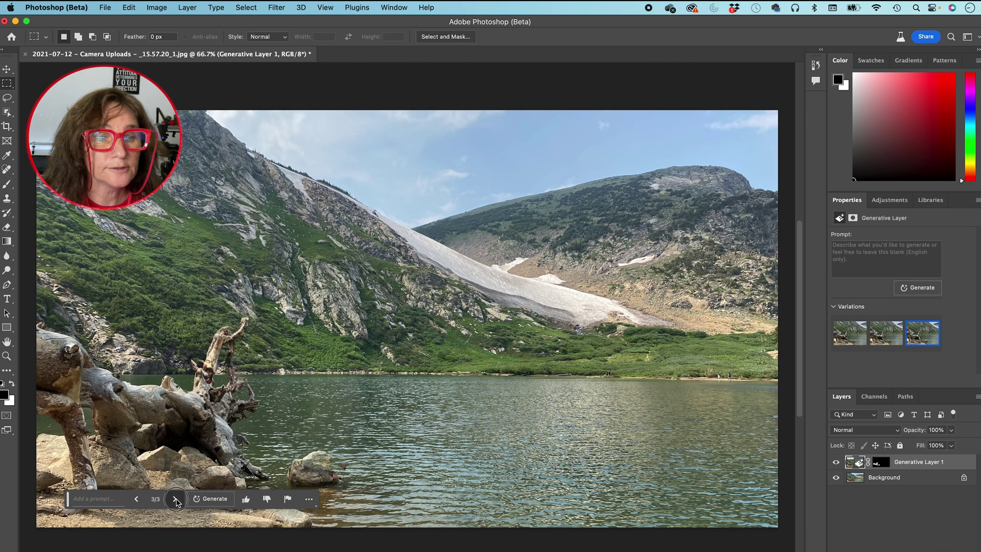
pyautogui.click(176, 502)
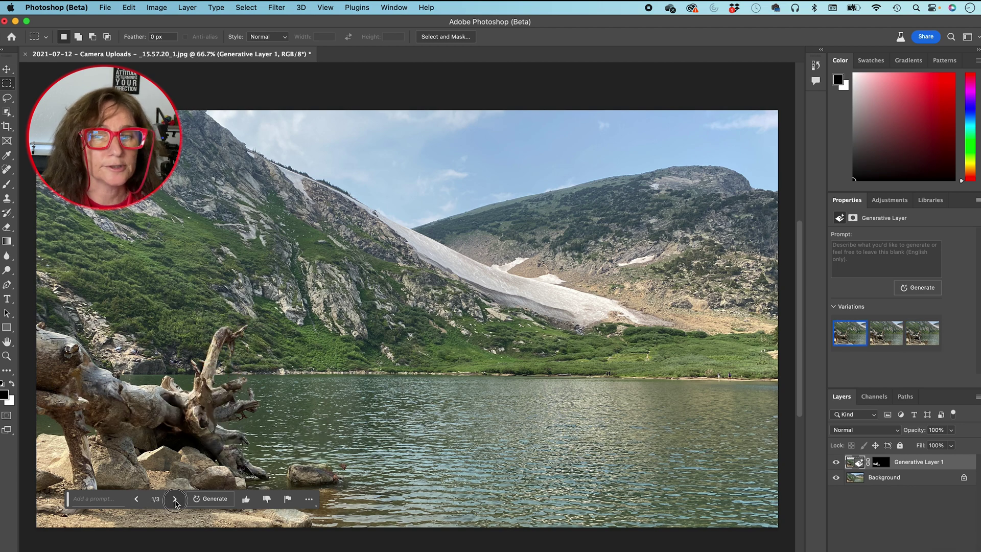
pyautogui.click(176, 502)
pyautogui.click(175, 502)
pyautogui.click(175, 502)
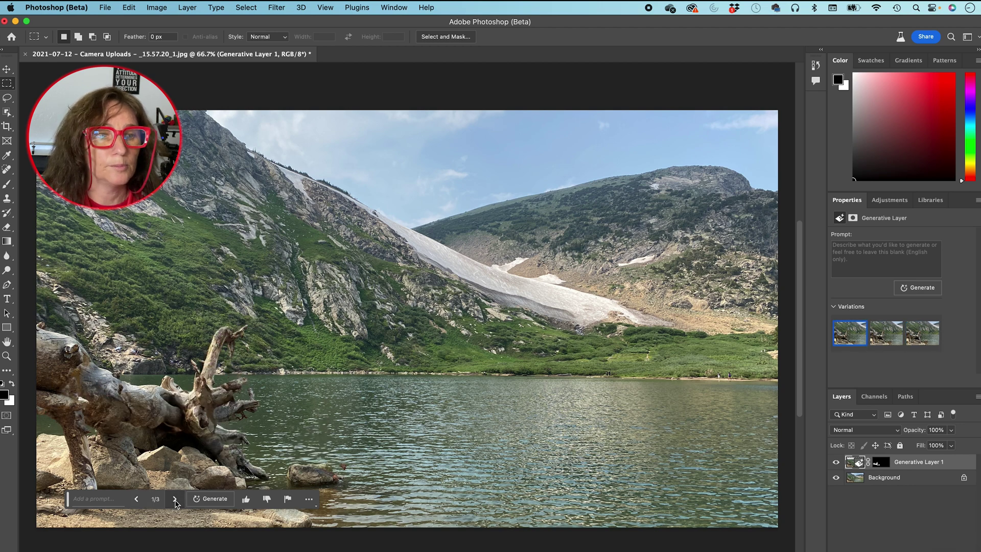
pyautogui.click(836, 462)
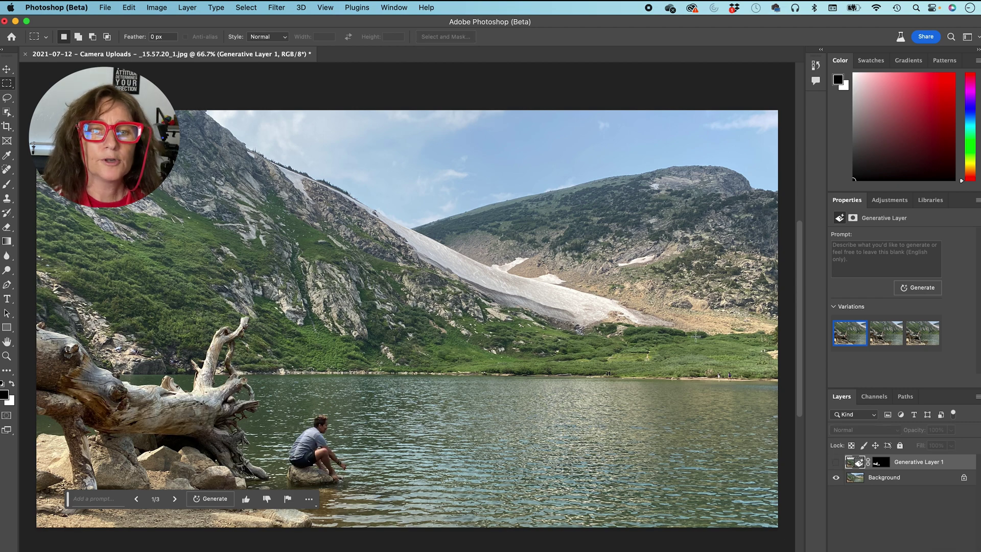
# Lasso a wide area around the far shoreline and run Generative Fill on it with the prompt "village"
pyautogui.click(7, 98)
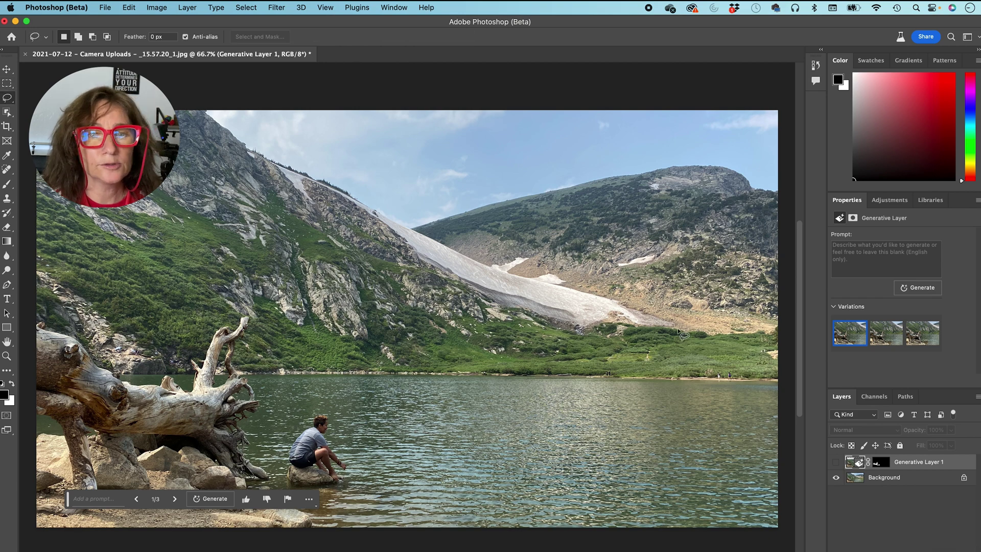
pyautogui.moveTo(756, 362)
pyautogui.mouseDown()
pyautogui.moveTo(637, 304)
pyautogui.moveTo(518, 277)
pyautogui.moveTo(426, 298)
pyautogui.moveTo(383, 357)
pyautogui.moveTo(418, 397)
pyautogui.moveTo(529, 421)
pyautogui.moveTo(639, 424)
pyautogui.moveTo(698, 403)
pyautogui.moveTo(746, 358)
pyautogui.mouseUp()
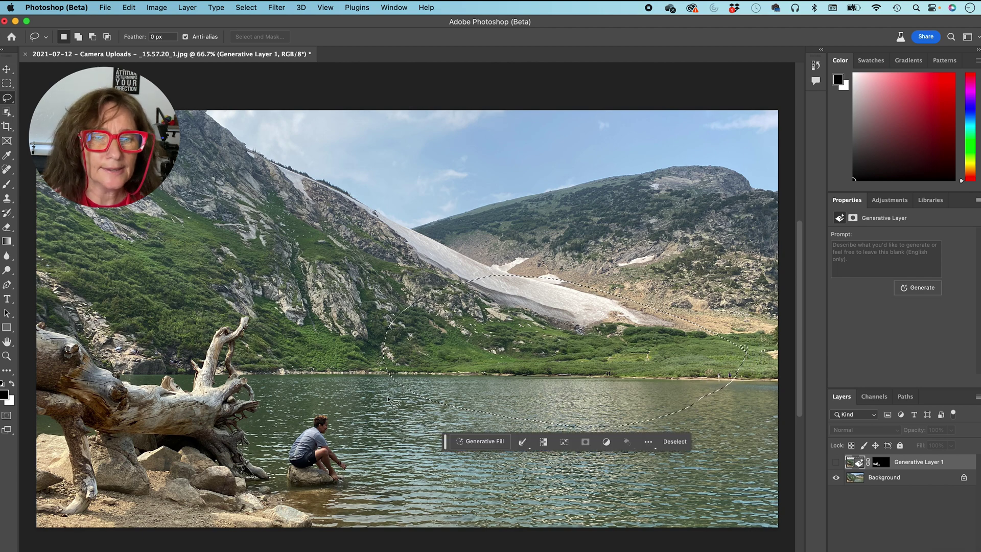
pyautogui.click(480, 442)
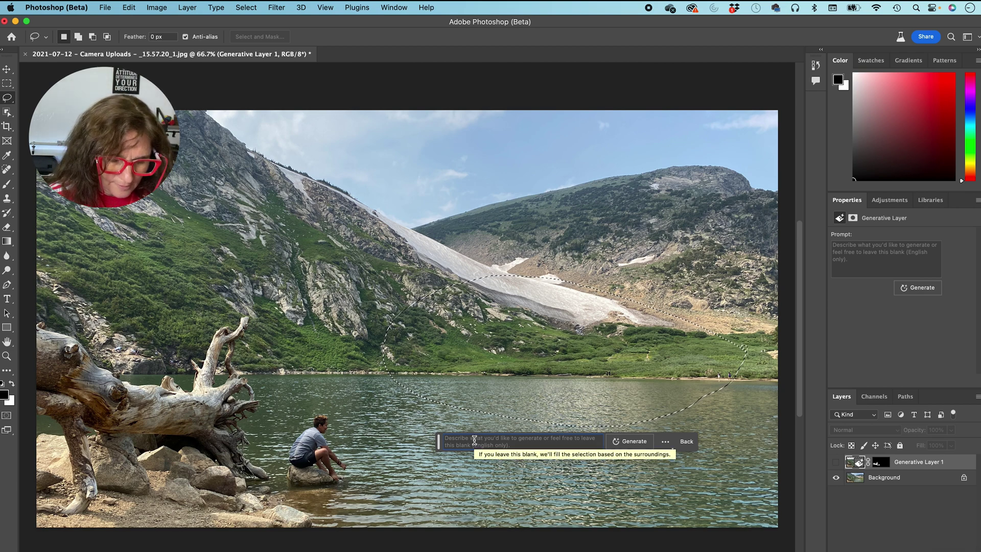
pyautogui.click(631, 441)
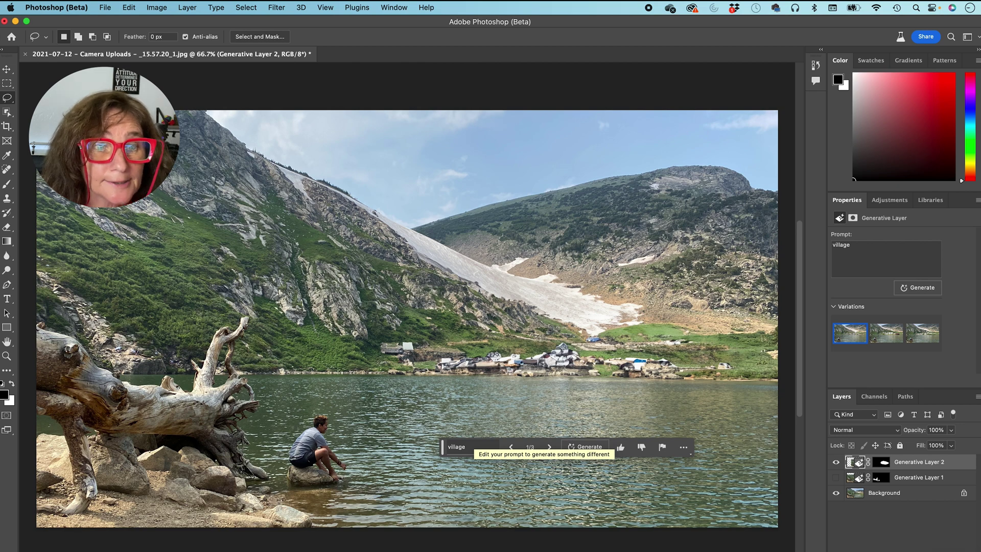
# Compare the three generated village variations, ending on the first one
pyautogui.click(551, 451)
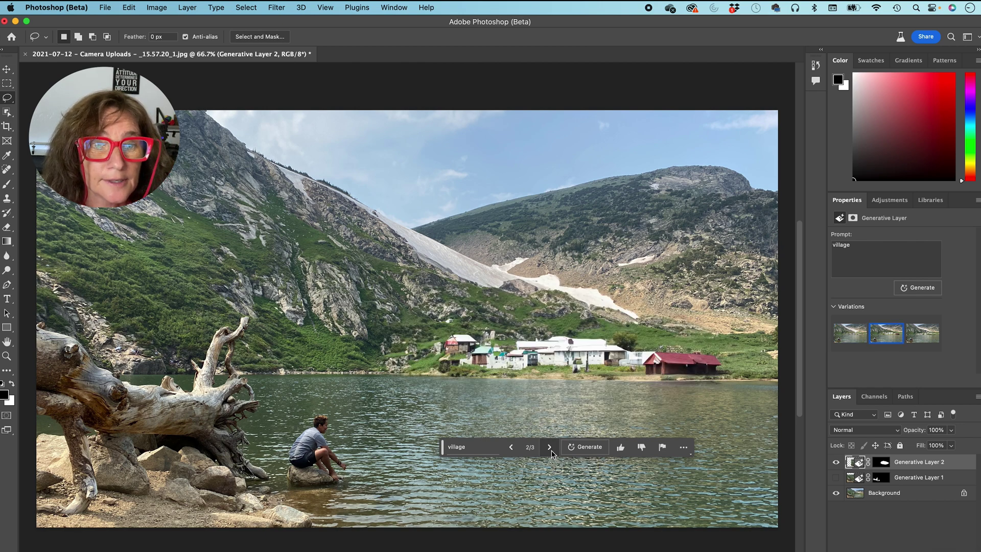
pyautogui.click(550, 448)
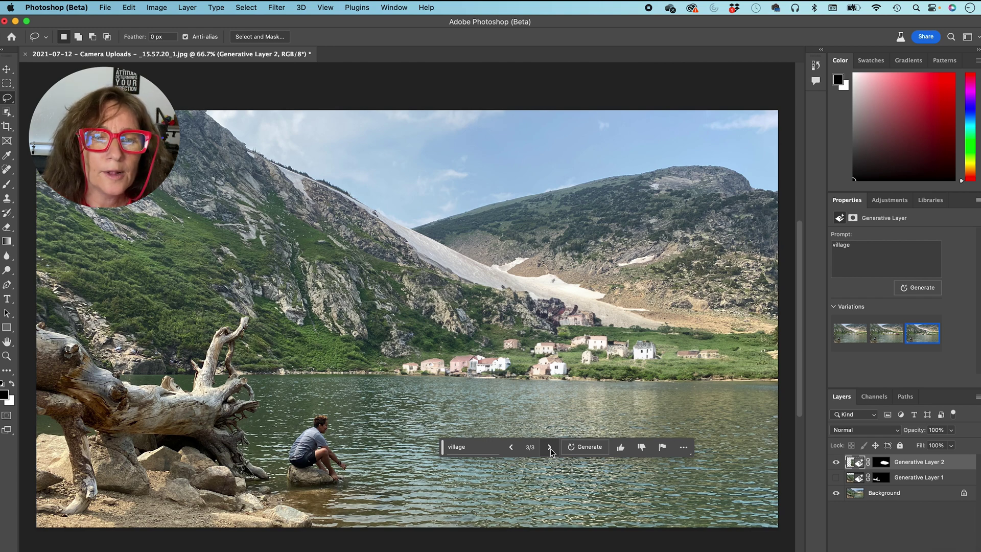
pyautogui.click(512, 448)
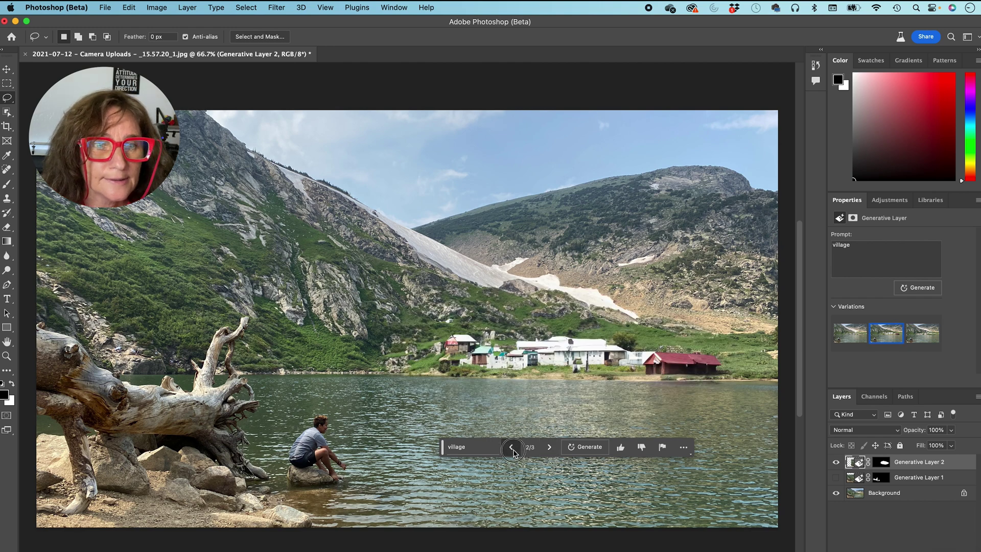
pyautogui.click(513, 449)
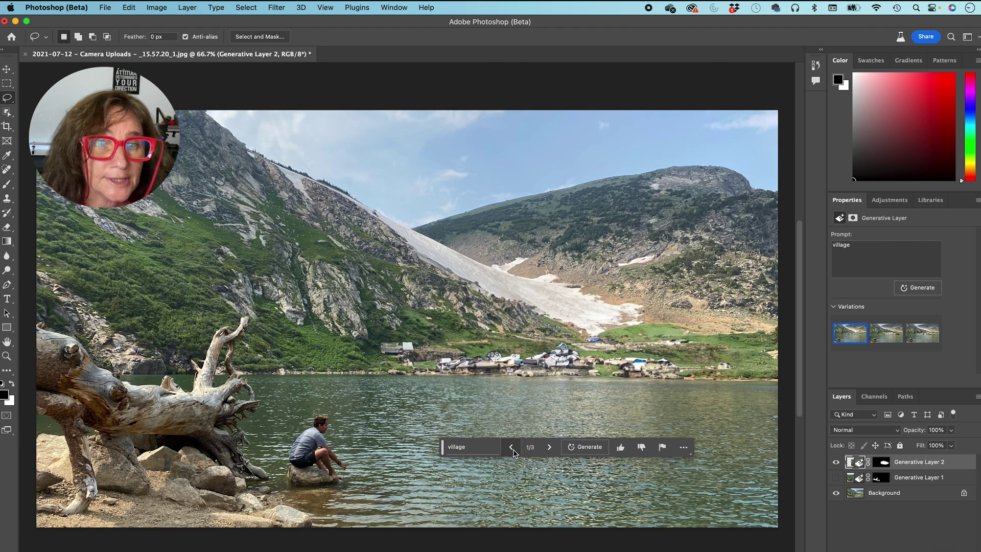
pyautogui.click(550, 450)
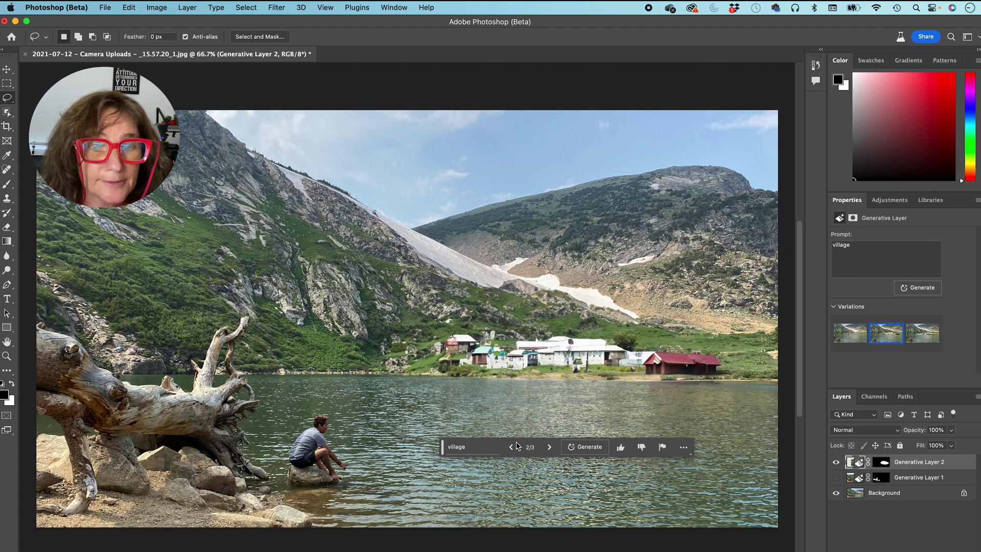
pyautogui.click(549, 450)
pyautogui.click(548, 450)
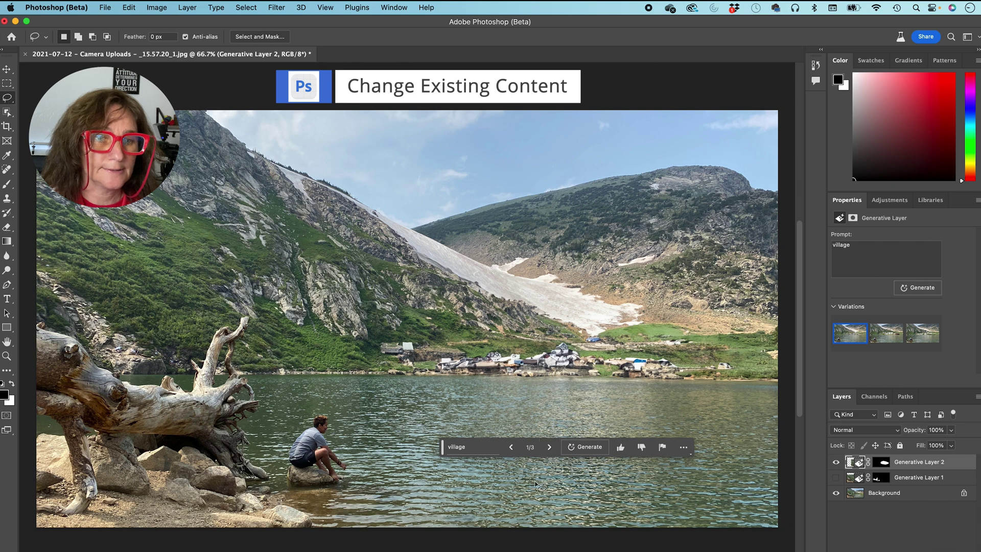
# Select the subject on the Background layer and generate fills for "small child playing" and "small child playing in the water"
pyautogui.click(876, 493)
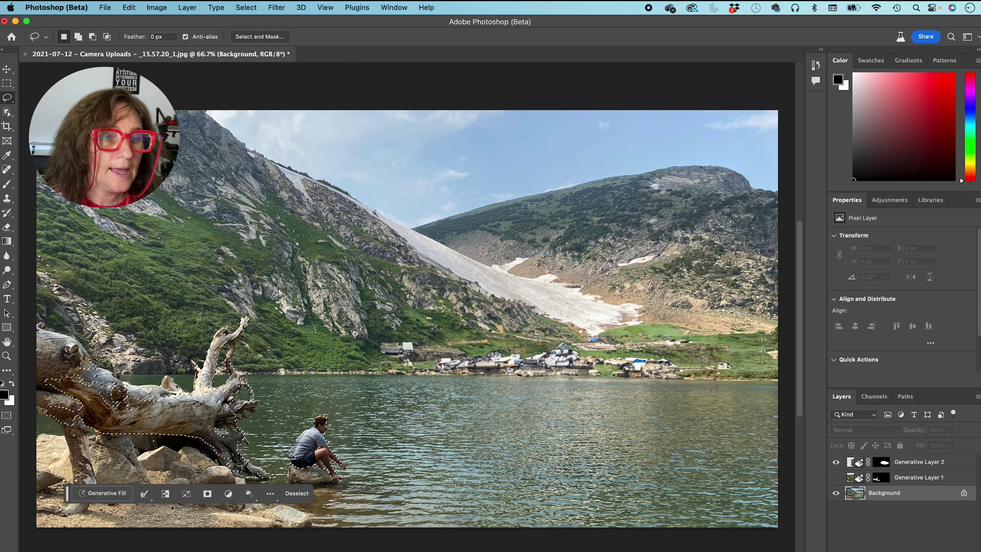
pyautogui.click(102, 493)
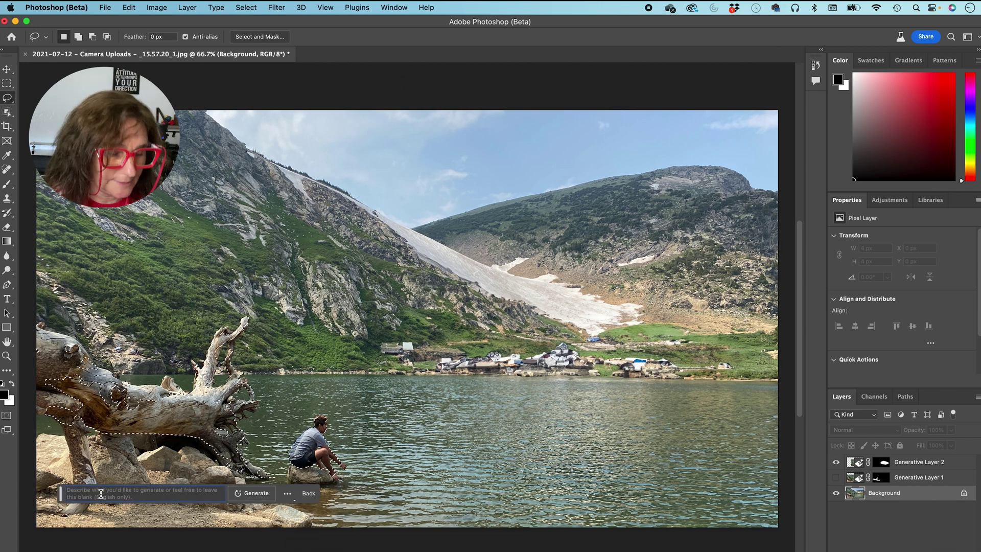
pyautogui.write('small child playing in the water')
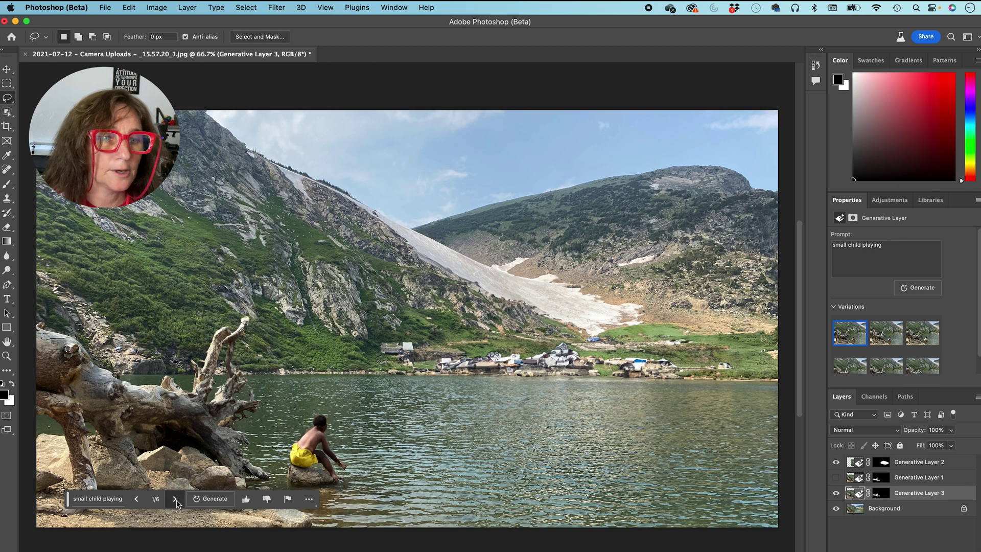
# Compare the six child variations on Generative Layer 3 and choose the third one
pyautogui.click(176, 499)
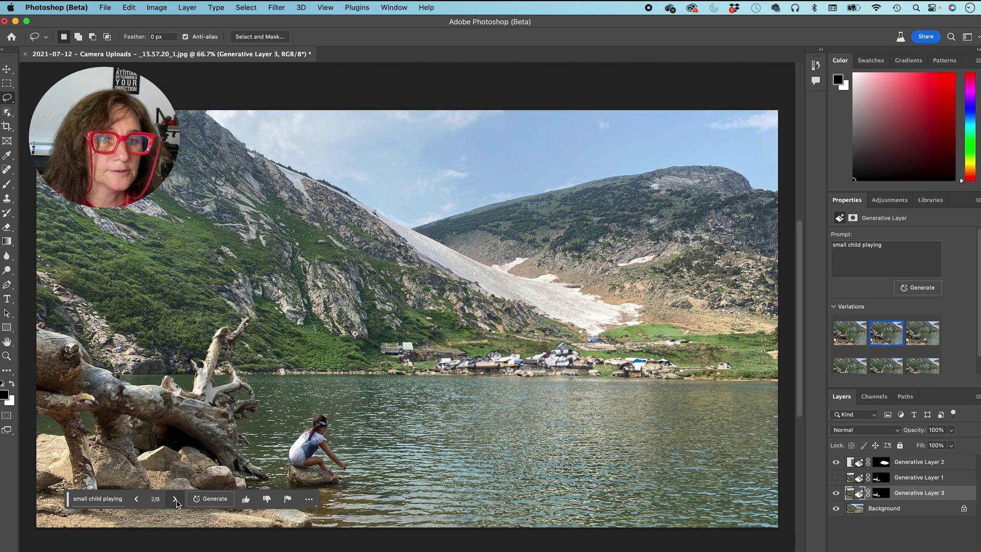
pyautogui.click(176, 499)
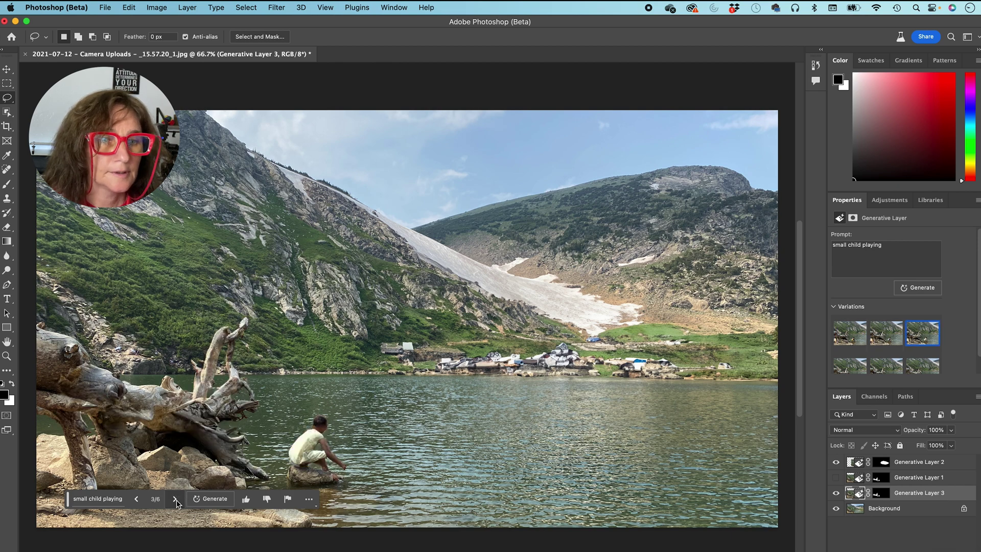
pyautogui.click(176, 500)
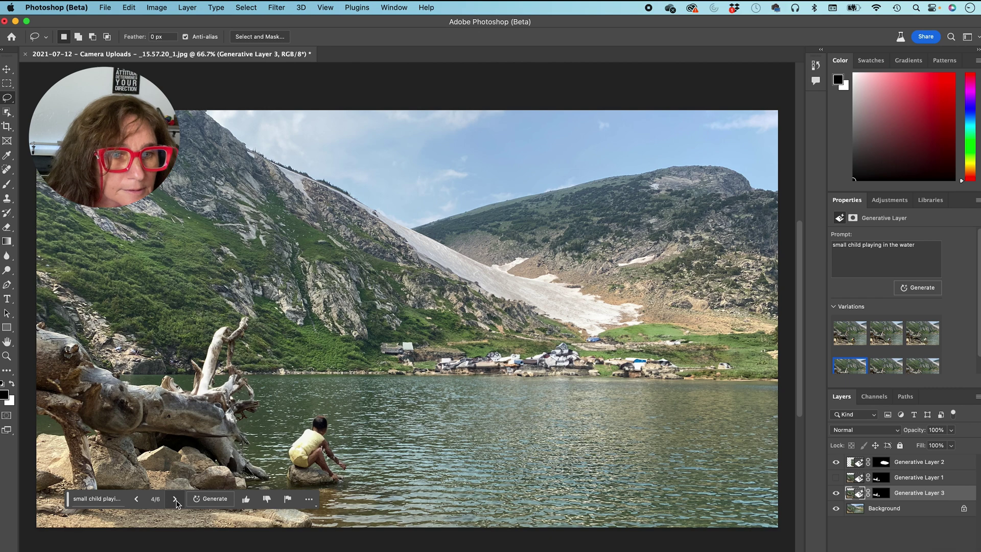
pyautogui.click(175, 501)
pyautogui.click(176, 500)
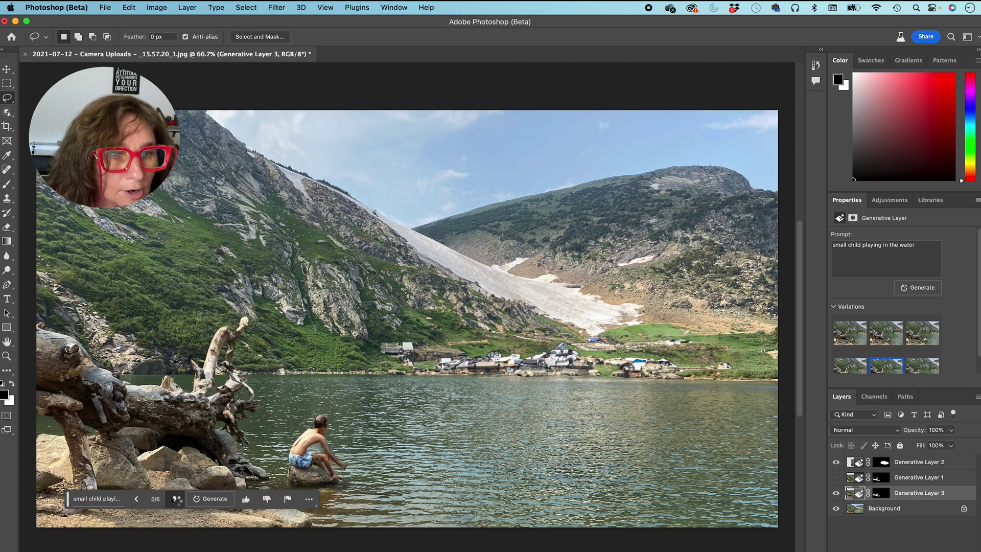
pyautogui.click(176, 501)
pyautogui.click(176, 500)
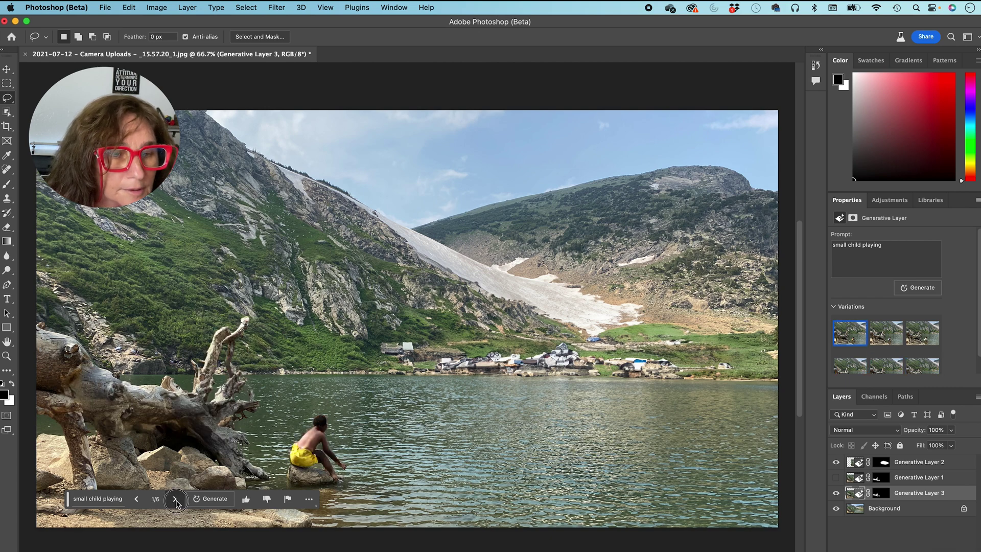
pyautogui.click(176, 501)
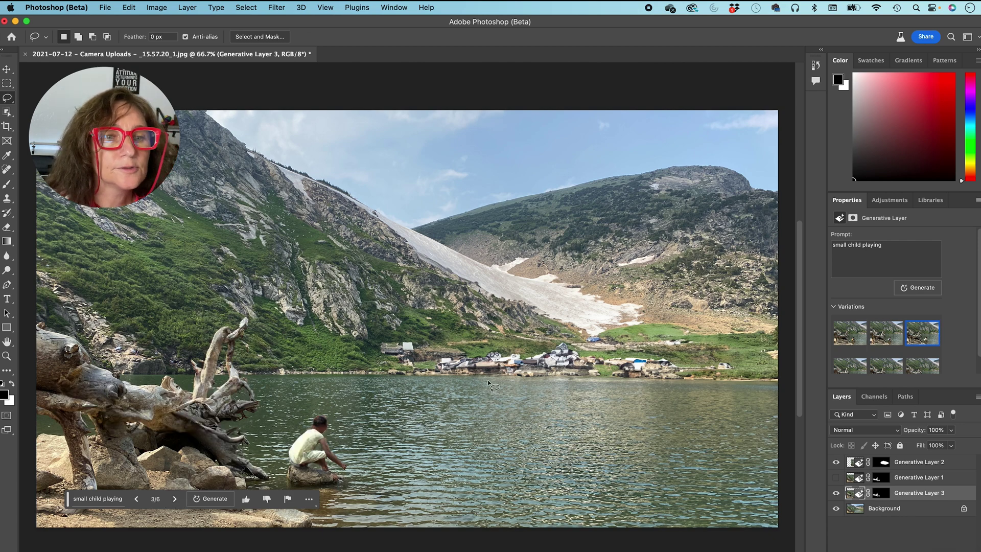
# Lasso an area in the middle of the lake, run Generative Fill with the prompt "fountain" and rate the result negatively
pyautogui.moveTo(500, 367)
pyautogui.mouseDown()
pyautogui.moveTo(456, 360)
pyautogui.moveTo(405, 423)
pyautogui.moveTo(505, 466)
pyautogui.moveTo(551, 424)
pyautogui.moveTo(482, 357)
pyautogui.mouseUp()
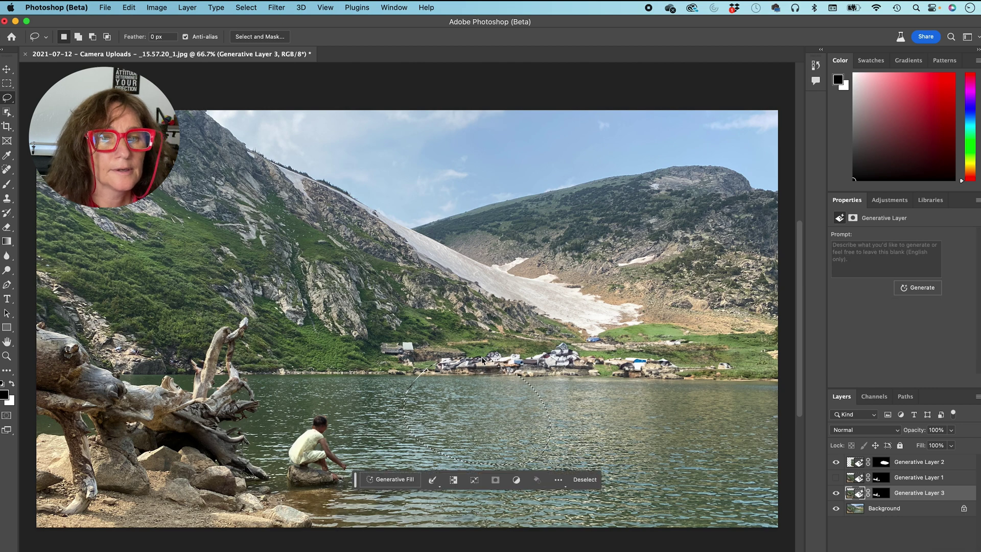
pyautogui.click(387, 479)
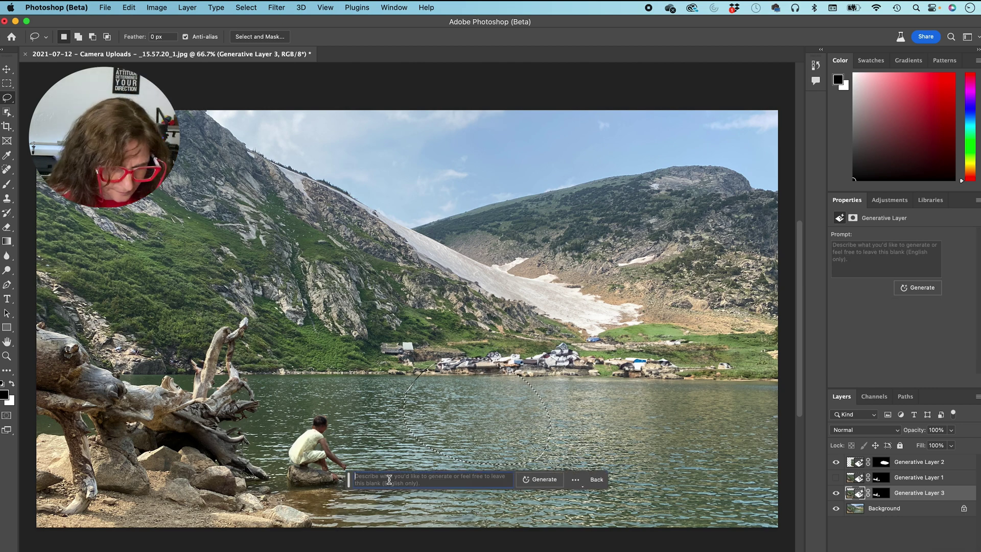
pyautogui.write('fountain')
pyautogui.press('Return')
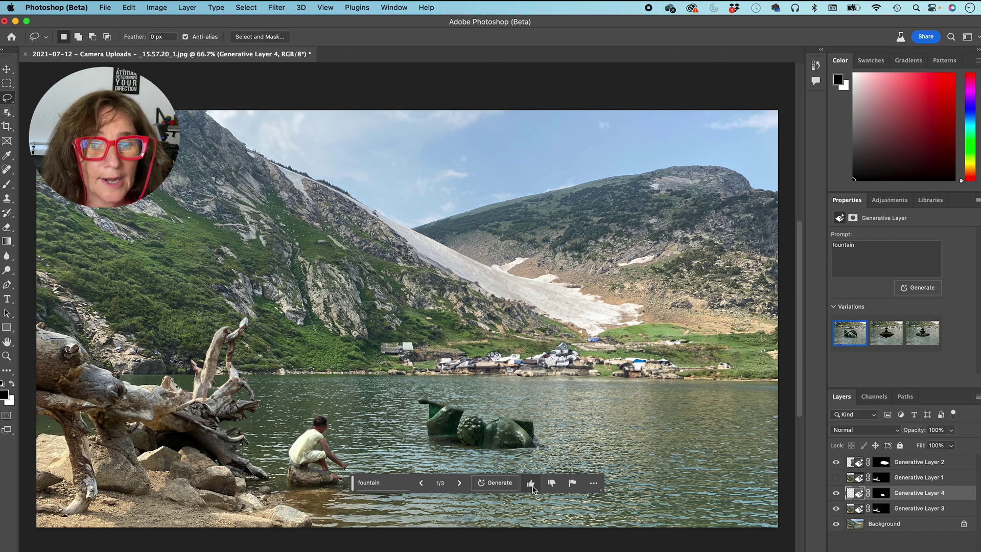
pyautogui.click(552, 485)
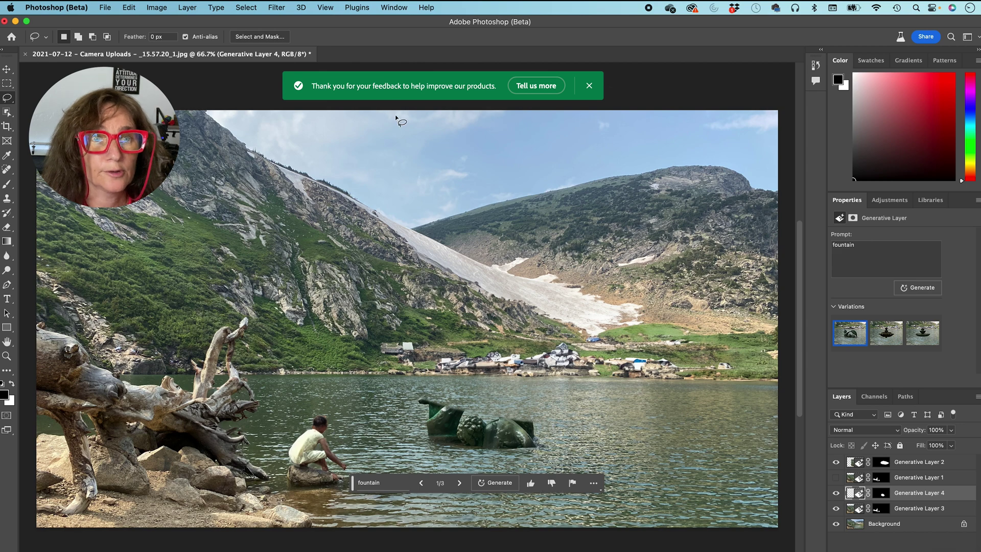
pyautogui.click(590, 86)
# Hide the fountain, village and child layers (Generative Layers 4, 2 and 3) to return to the original photo
pyautogui.click(837, 494)
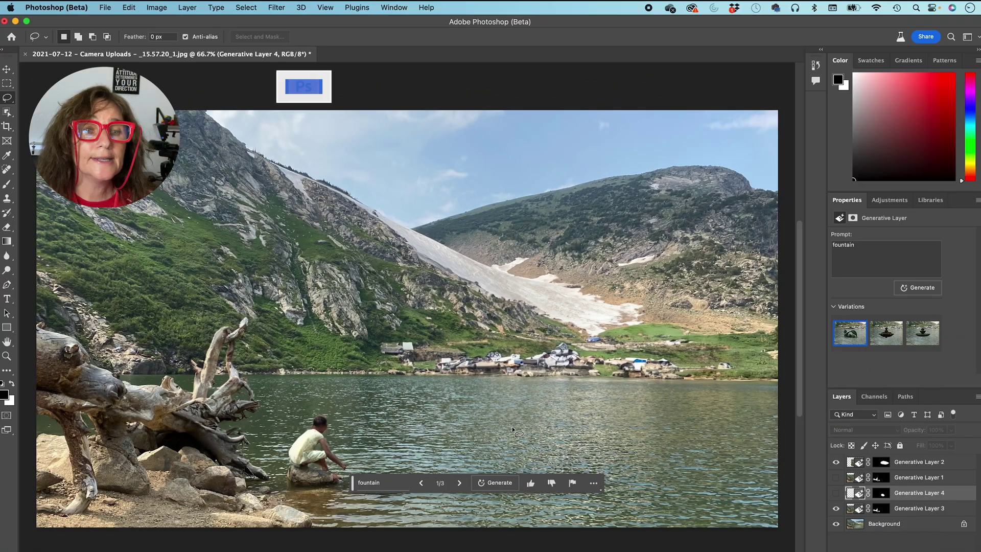
pyautogui.click(836, 463)
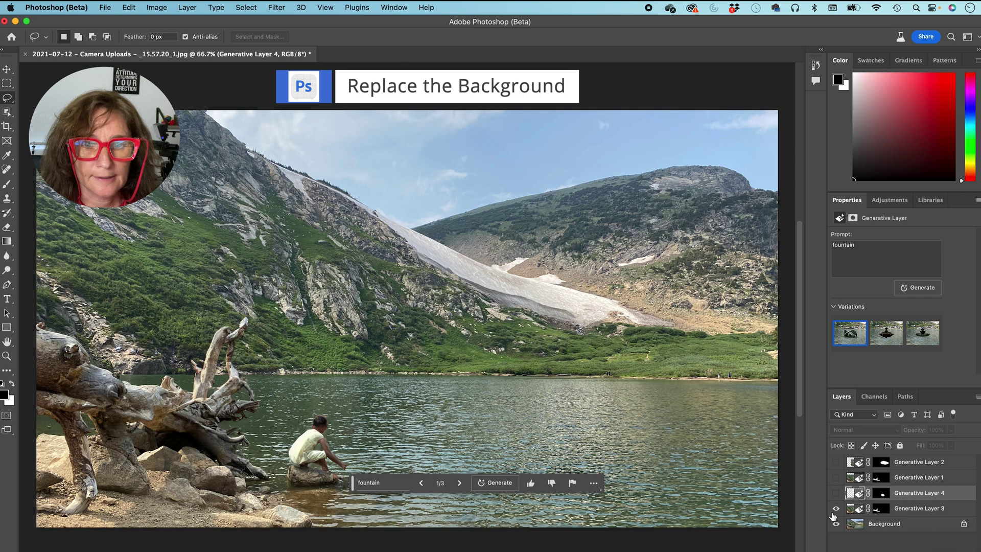
pyautogui.click(837, 510)
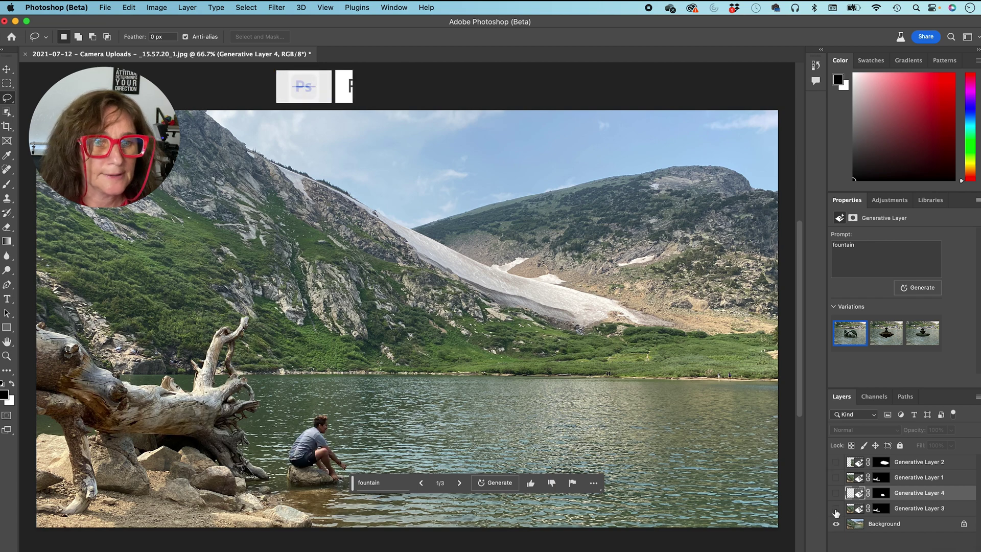
# Lasso the mountains, sky and lake around the driftwood and seated man, and generate a fill for "beach front with sunset"
pyautogui.click(910, 508)
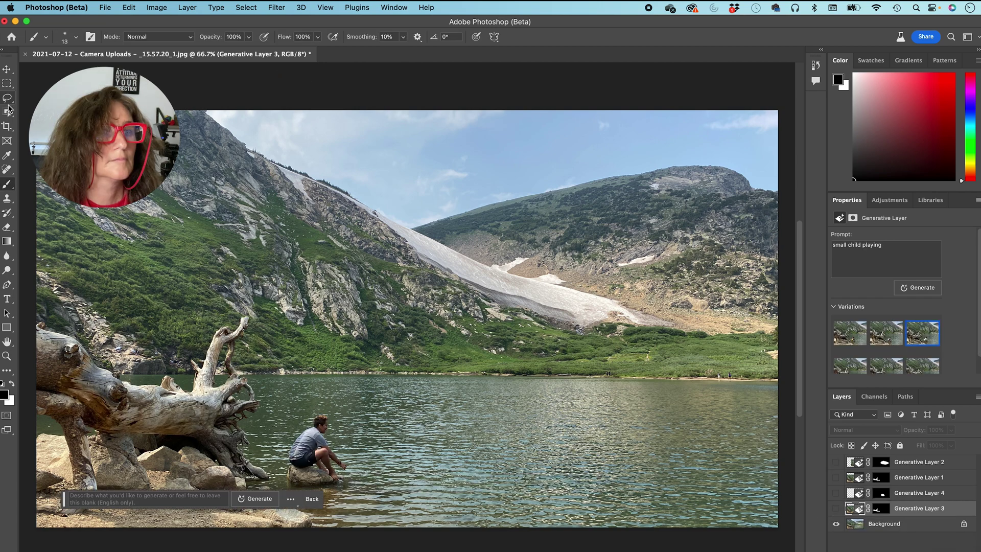
pyautogui.click(742, 106)
pyautogui.moveTo(210, 353)
pyautogui.mouseDown()
pyautogui.moveTo(342, 432)
pyautogui.moveTo(820, 483)
pyautogui.mouseUp()
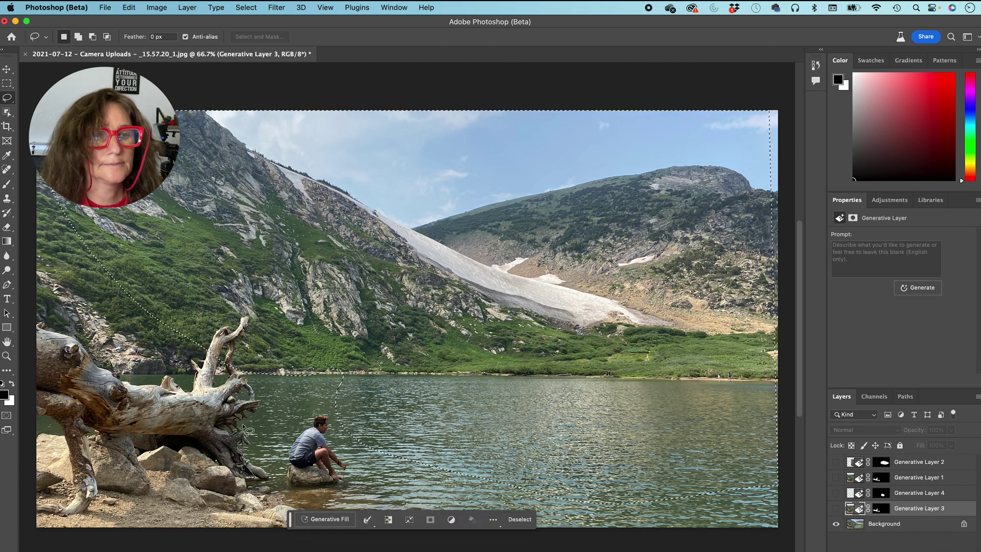
pyautogui.click(321, 520)
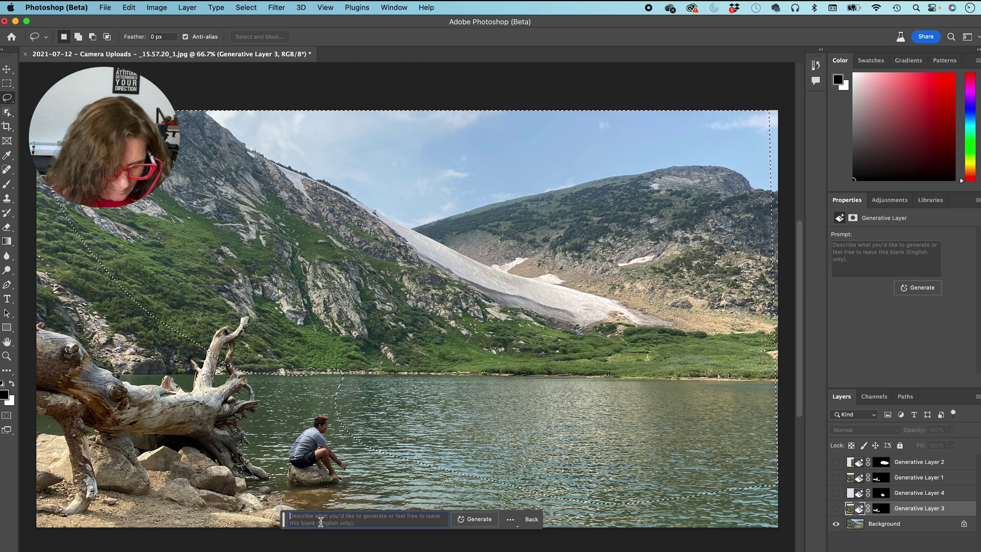
pyautogui.write('beac')
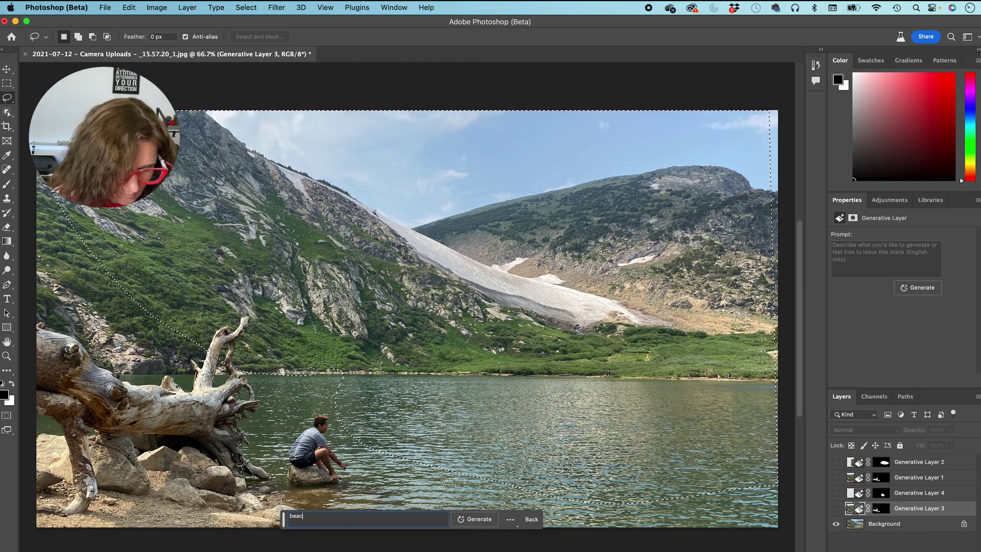
pyautogui.write('h fron')
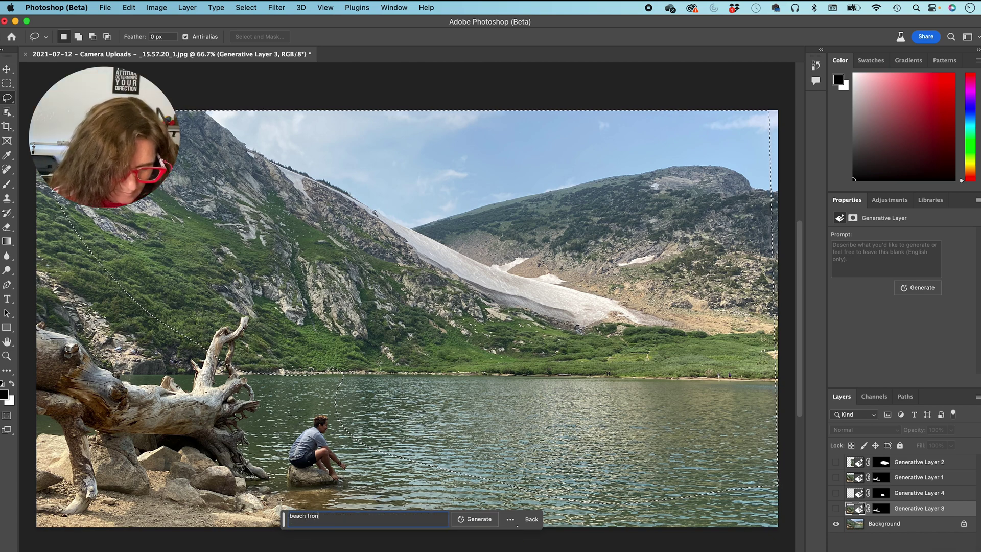
pyautogui.write('t with sand')
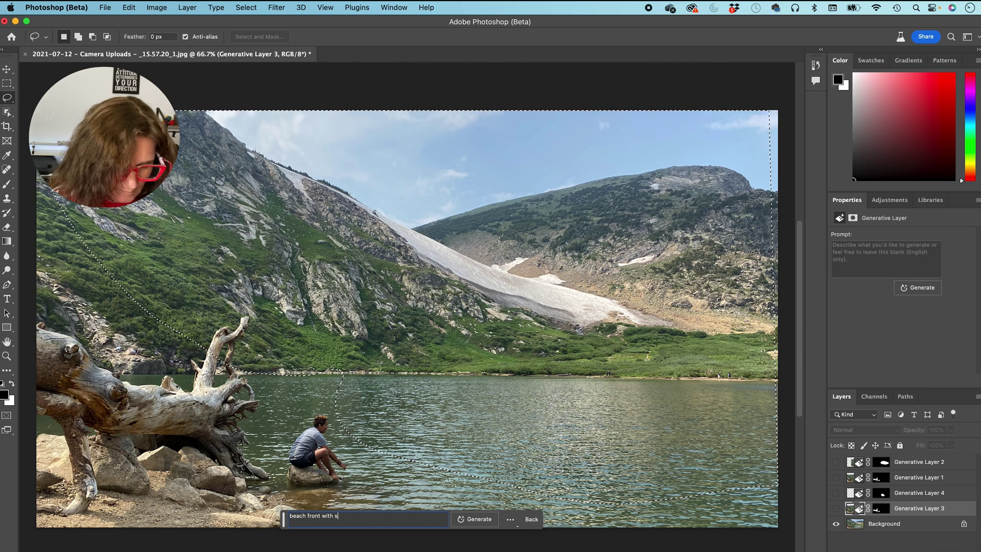
pyautogui.press('Return')
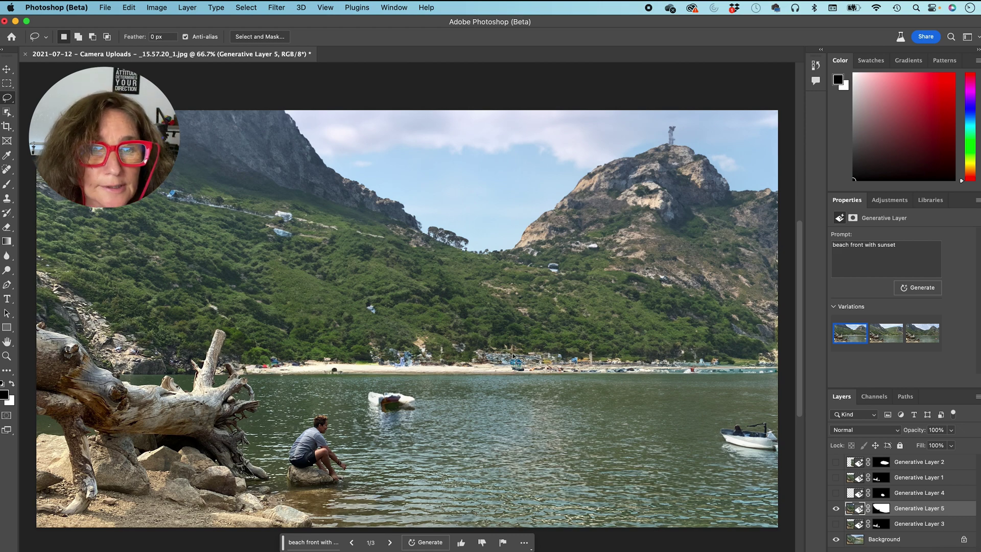
# Compare the three "beach front with sunset" variations
pyautogui.click(390, 543)
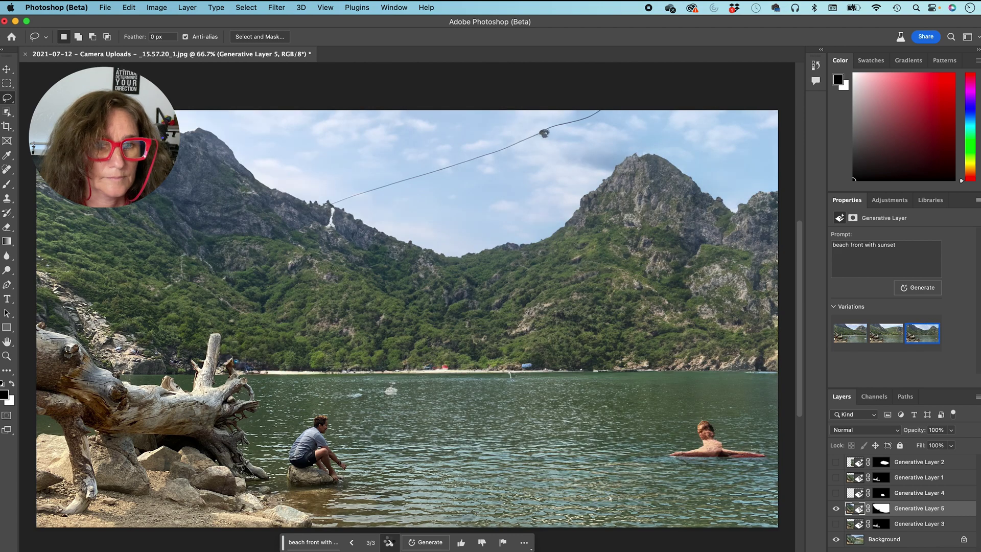
pyautogui.click(390, 543)
pyautogui.click(390, 542)
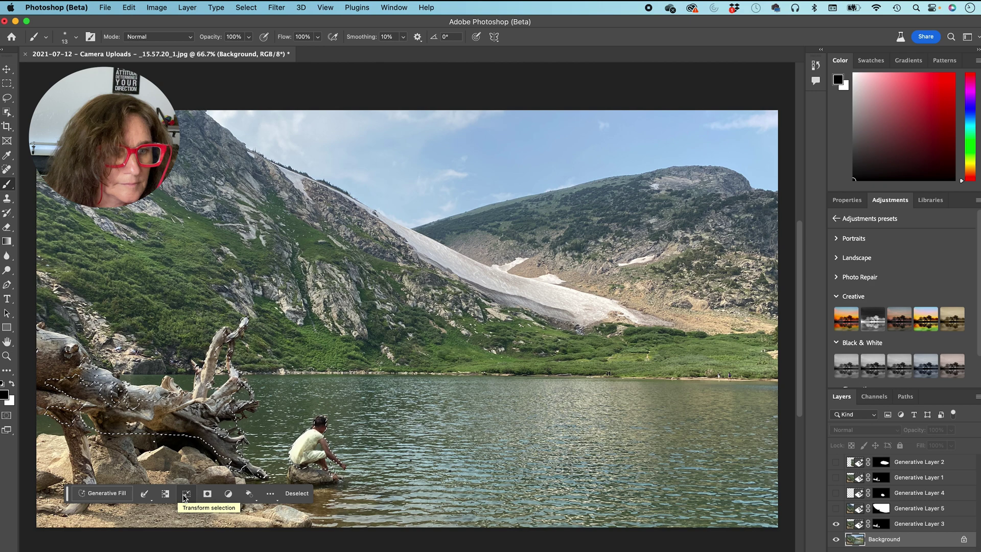
# Invert the subject selection on the Background layer and run Generative Fill on it with the prompt "oceanfront"
pyautogui.click(165, 493)
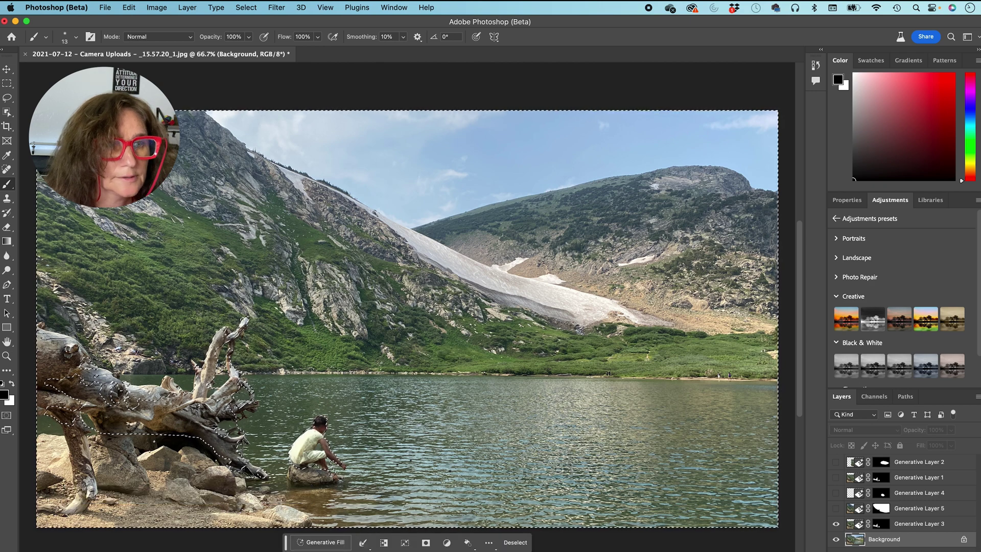
pyautogui.click(321, 543)
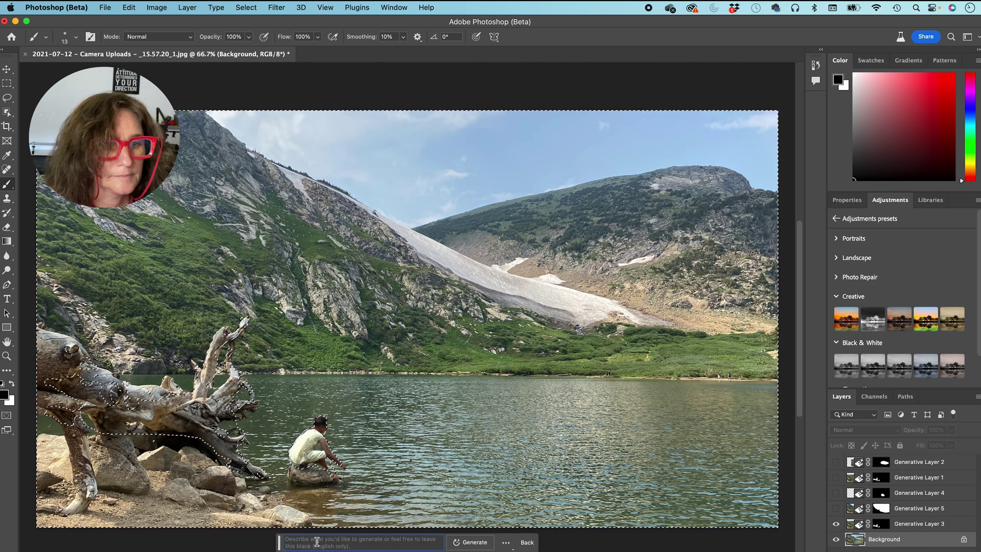
pyautogui.write('oceanfront')
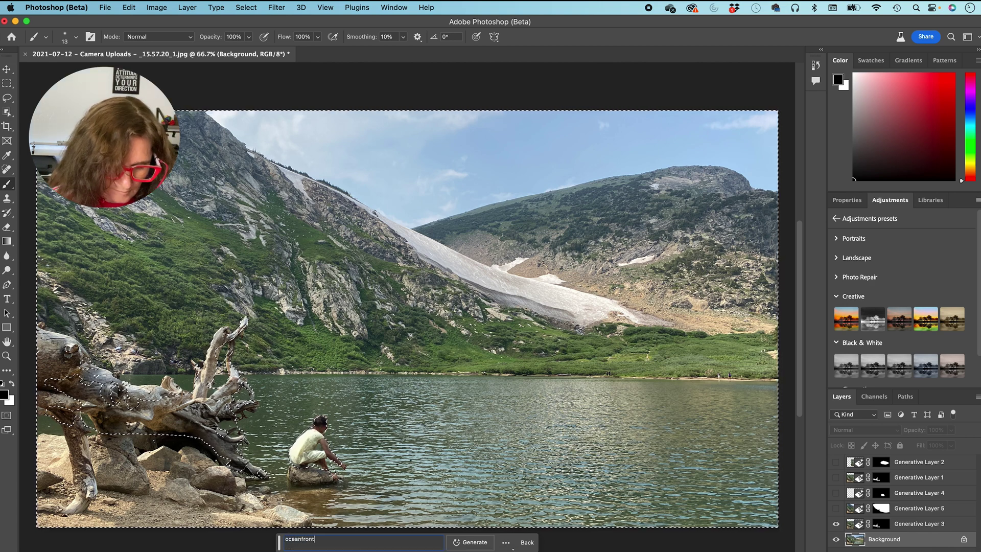
pyautogui.press('Return')
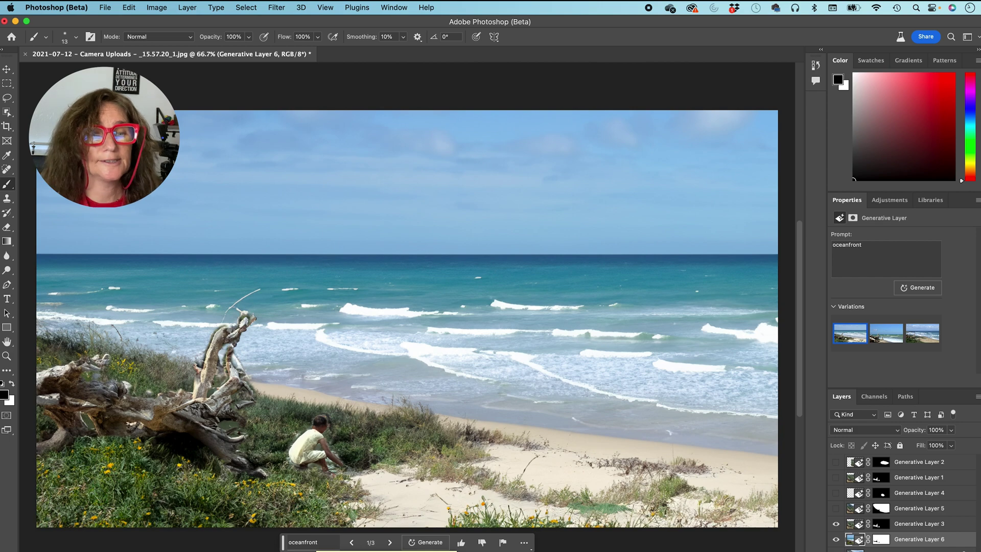
# Compare the three oceanfront variations, hiding the child on Generative Layer 3, and end on the third variation
pyautogui.click(389, 543)
pyautogui.click(390, 543)
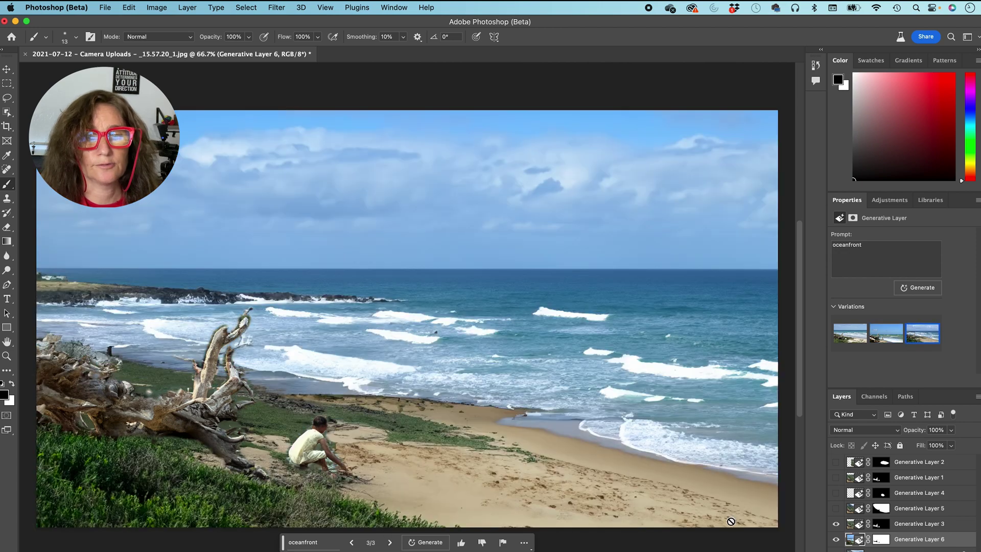
pyautogui.click(837, 524)
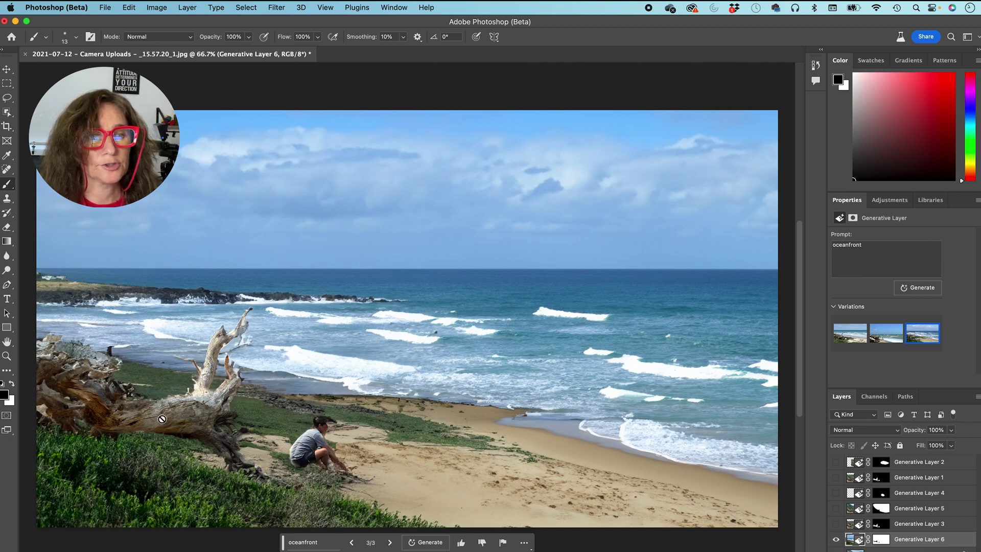
pyautogui.click(352, 543)
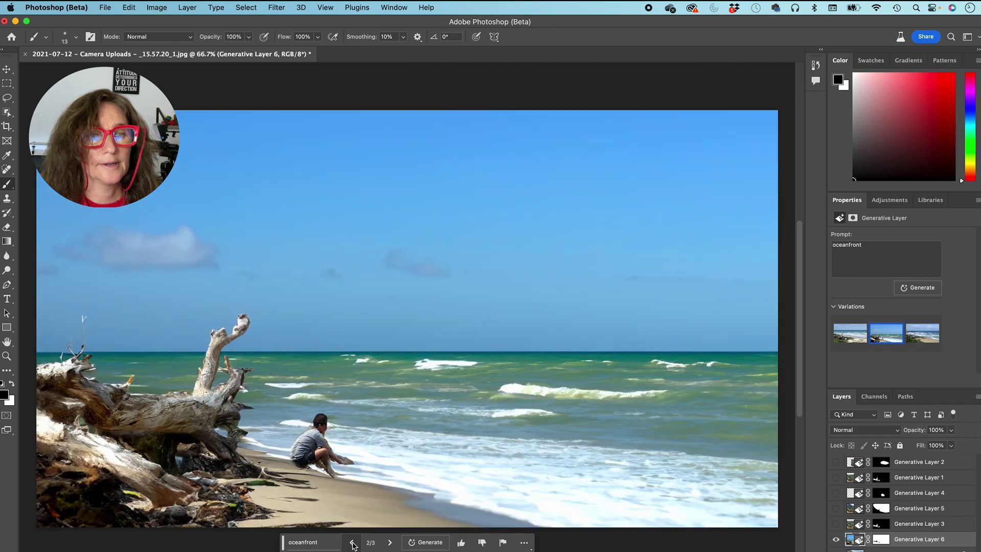
pyautogui.click(352, 542)
pyautogui.click(352, 542)
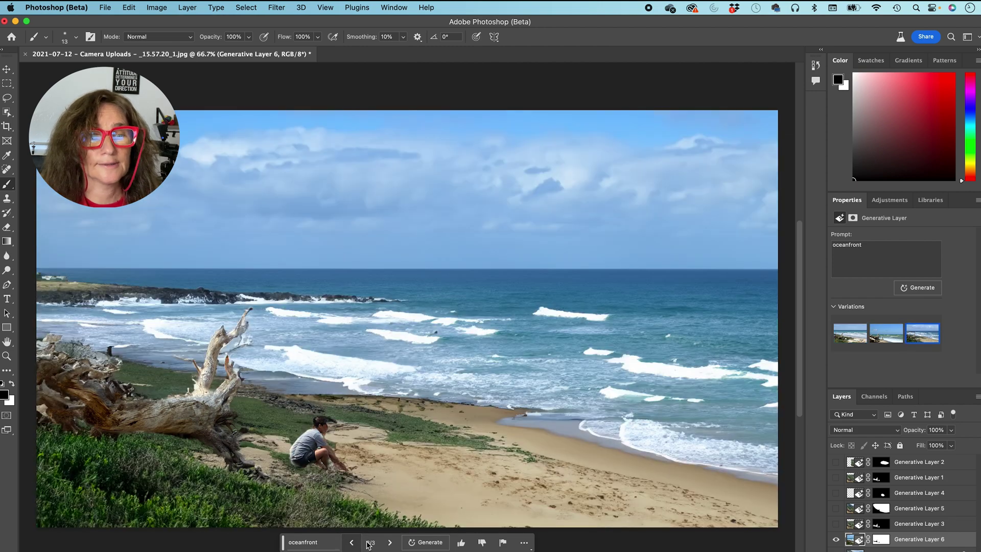
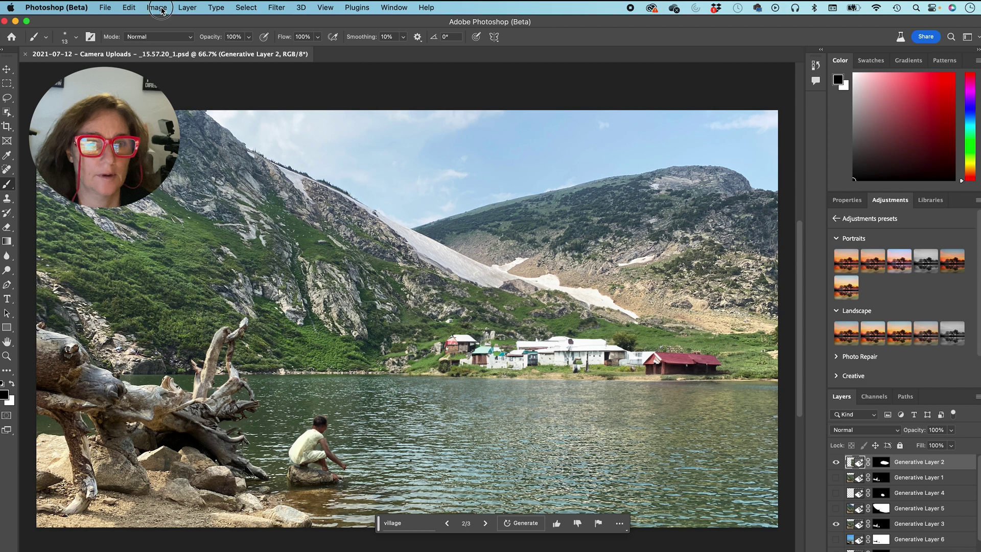
# Set the canvas width to 5500 pixels with the anchor at the middle left, so the photo extends to the right
pyautogui.click(157, 8)
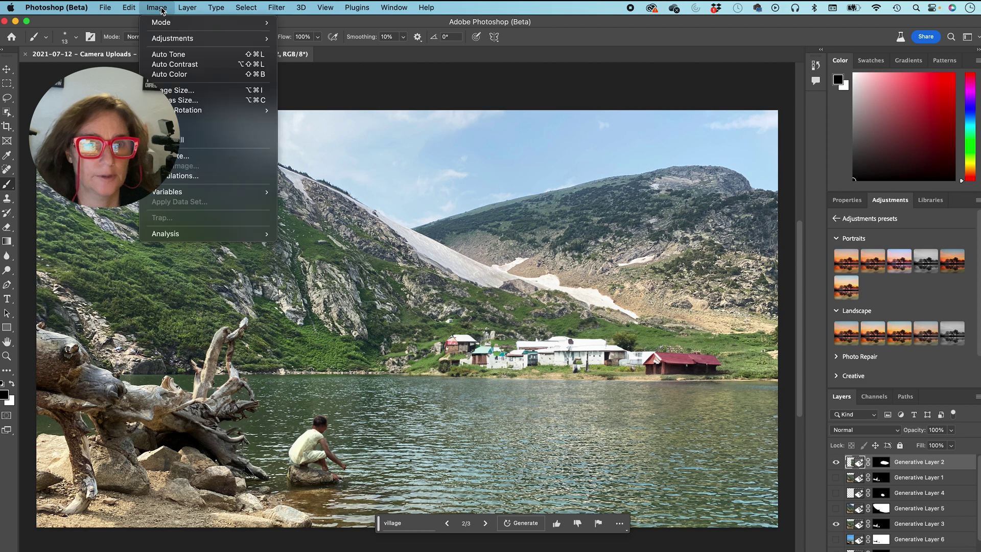
pyautogui.click(182, 100)
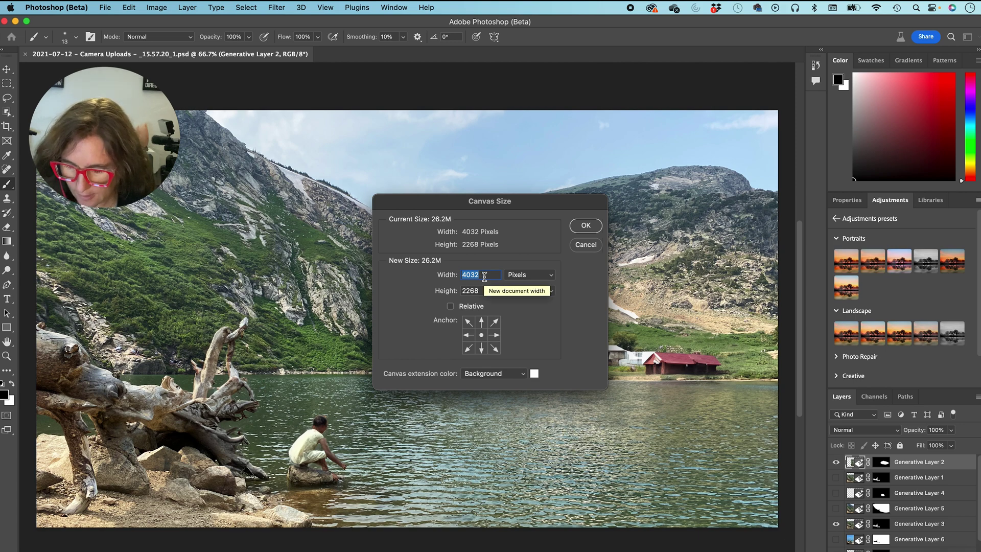
pyautogui.write('5500')
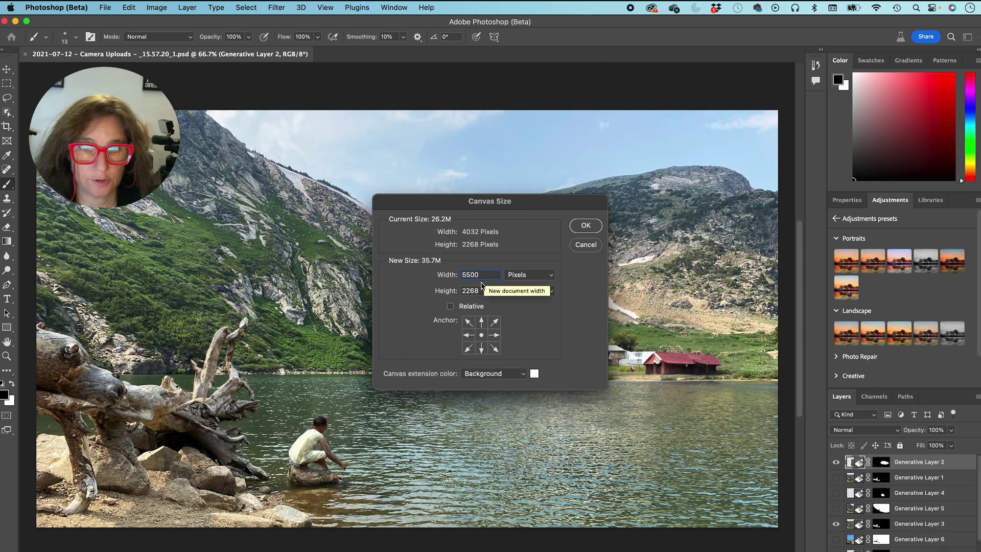
pyautogui.click(468, 335)
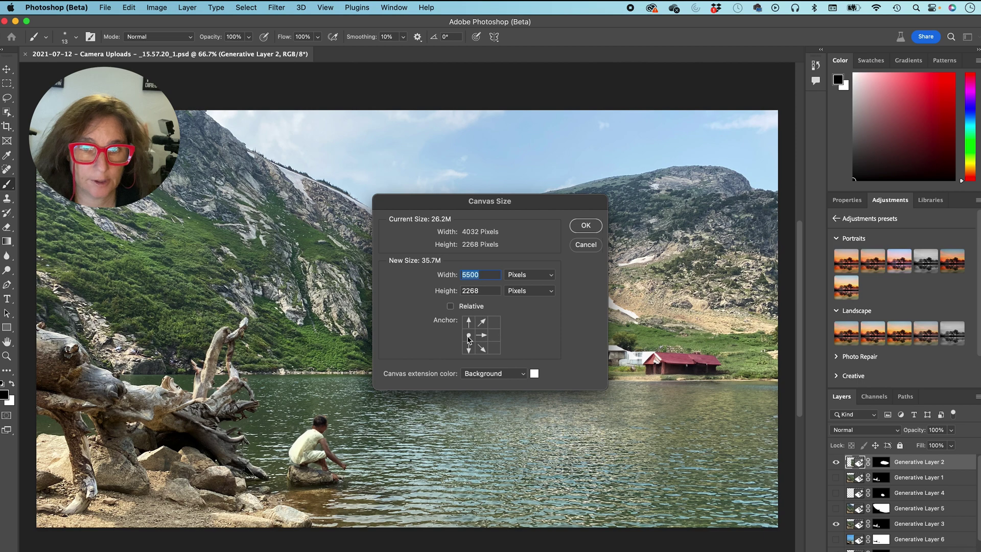
pyautogui.click(586, 227)
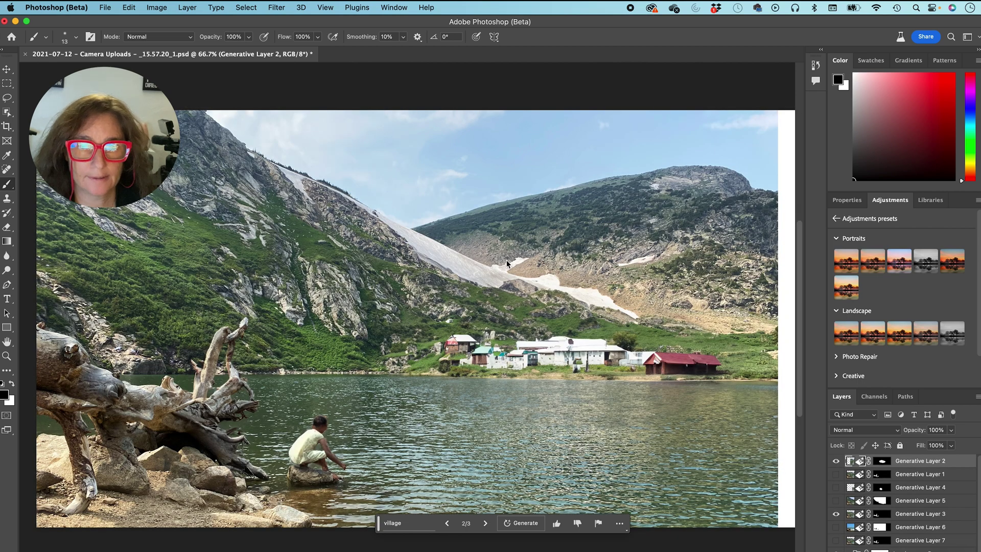
# Select the blank white canvas area to the right of the photo with the Rectangular Marquee tool
pyautogui.press('super+minus')
pyautogui.press('super+minus')
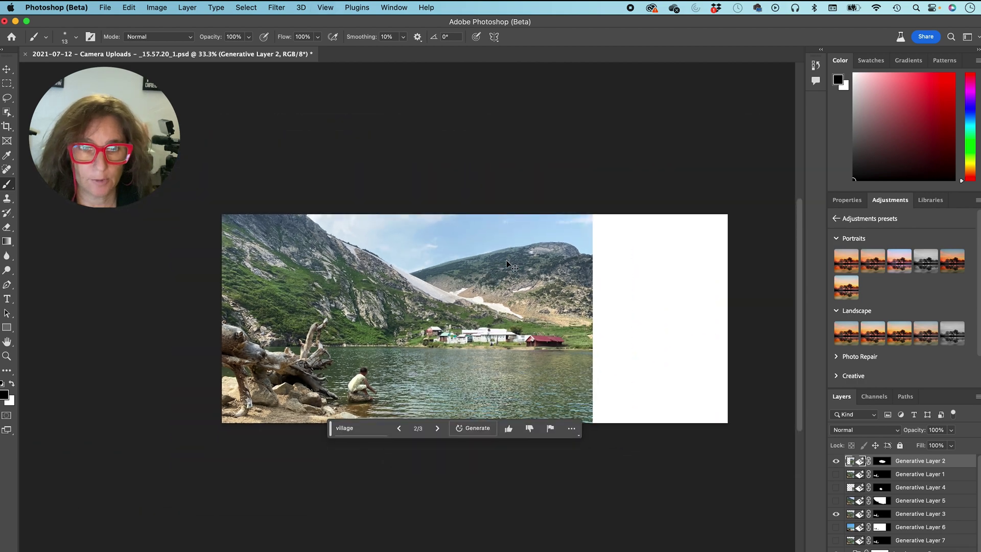
pyautogui.press('super+plus')
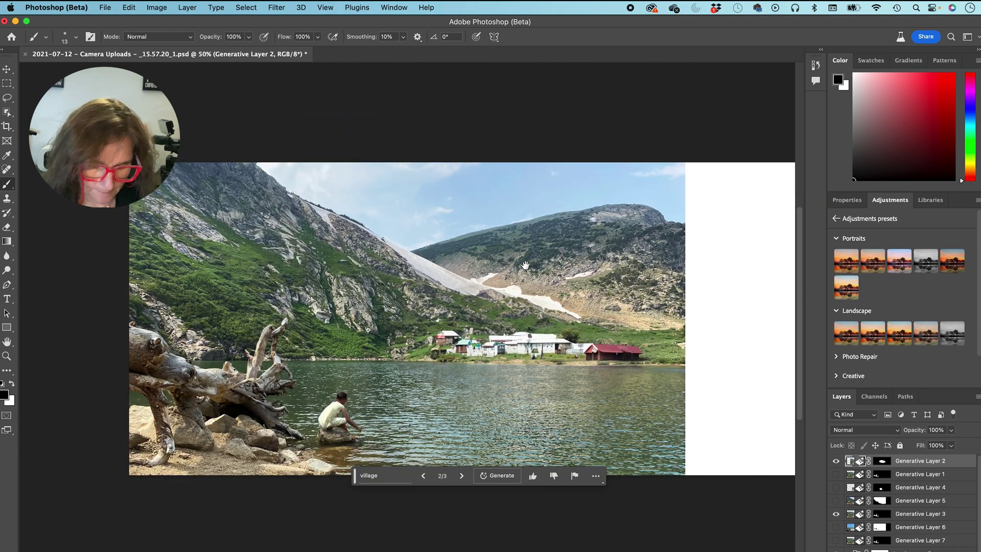
pyautogui.hscroll(5, 525, 266)
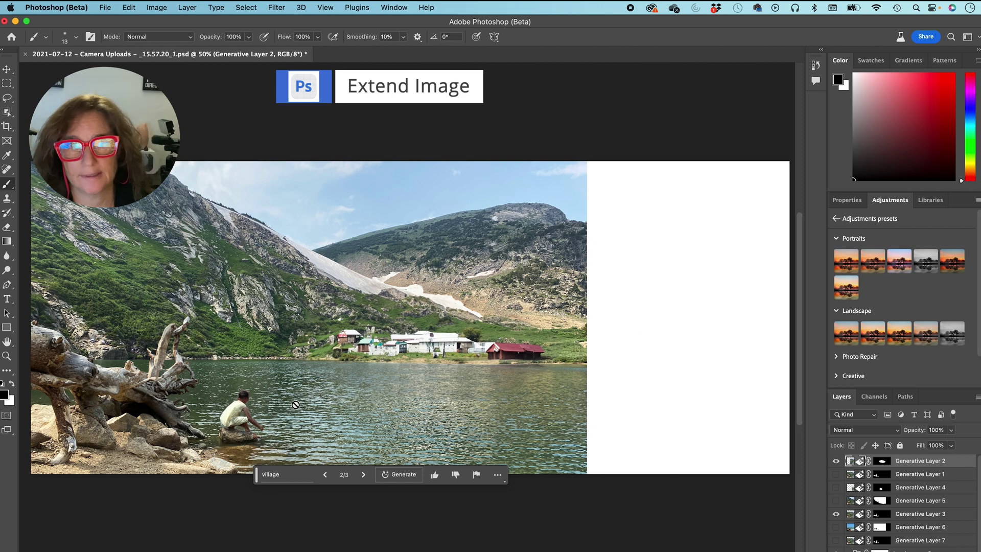
pyautogui.click(7, 83)
pyautogui.moveTo(586, 153); pyautogui.dragTo(767, 526)
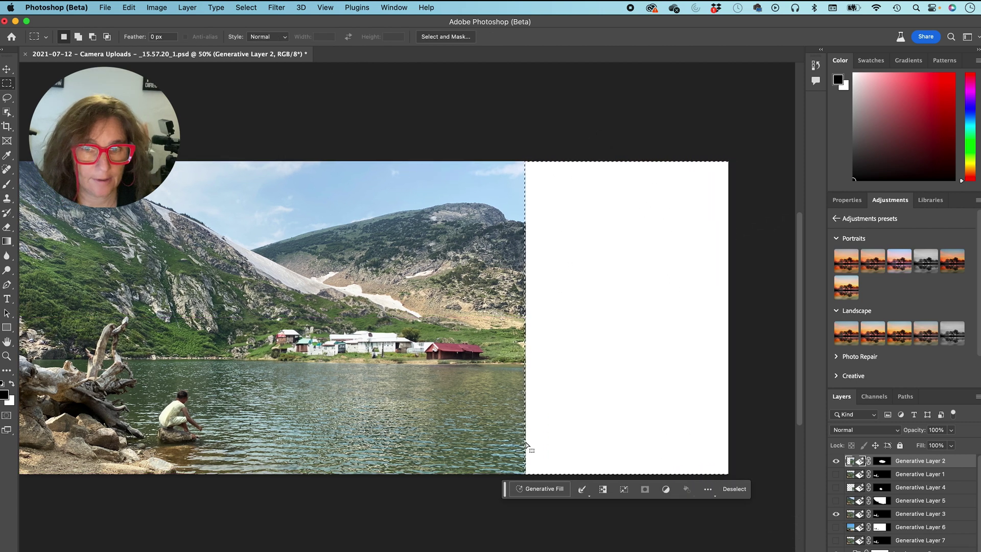
pyautogui.hscroll(-5, 388, 317)
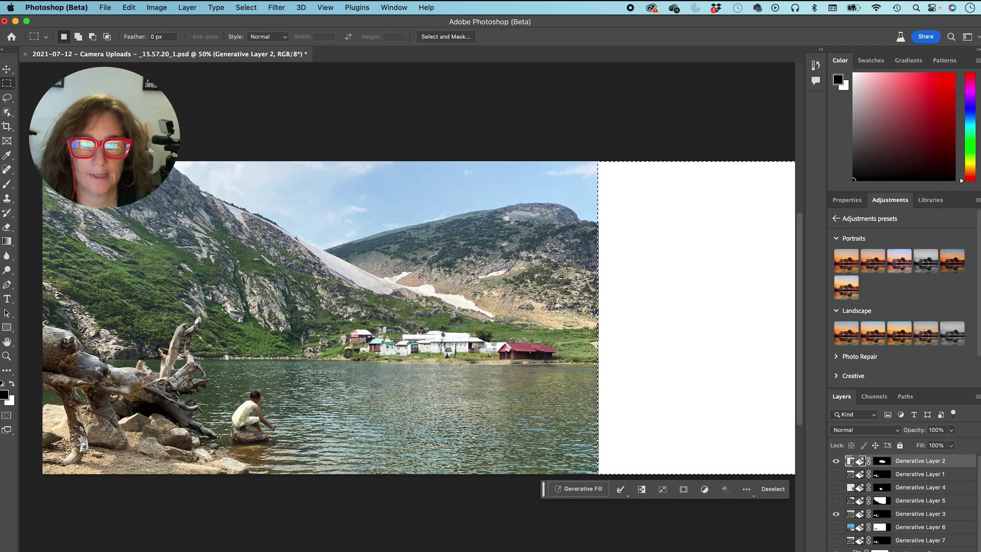
# Run Generative Fill with a blank prompt on the selected white canvas area to extend the lake scene
pyautogui.hscroll(1, 307, 317)
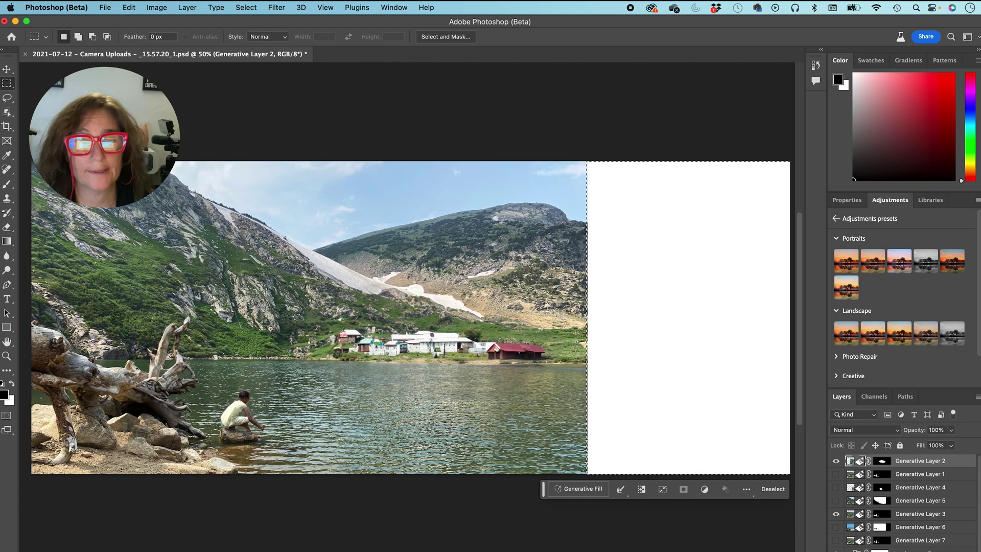
pyautogui.click(583, 489)
pyautogui.click(716, 491)
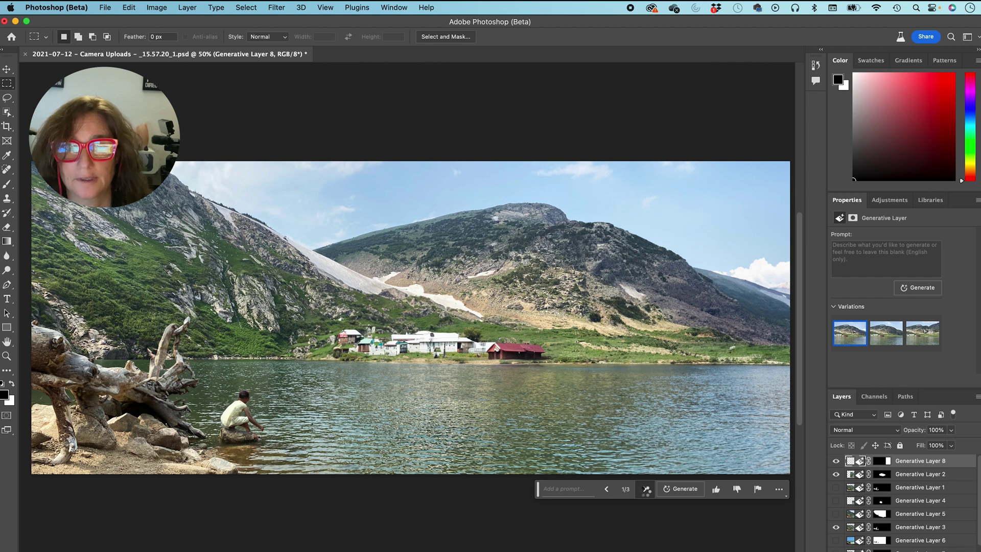
# Compare the three generated variations of the extended lake and mountain area on Generative Layer 8
pyautogui.click(645, 489)
pyautogui.click(645, 489)
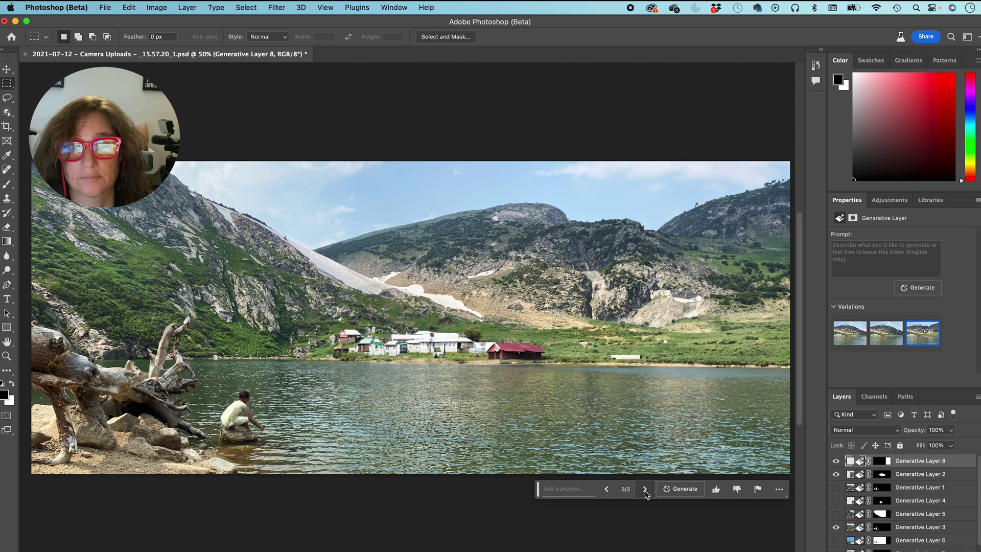
pyautogui.click(645, 489)
pyautogui.click(645, 489)
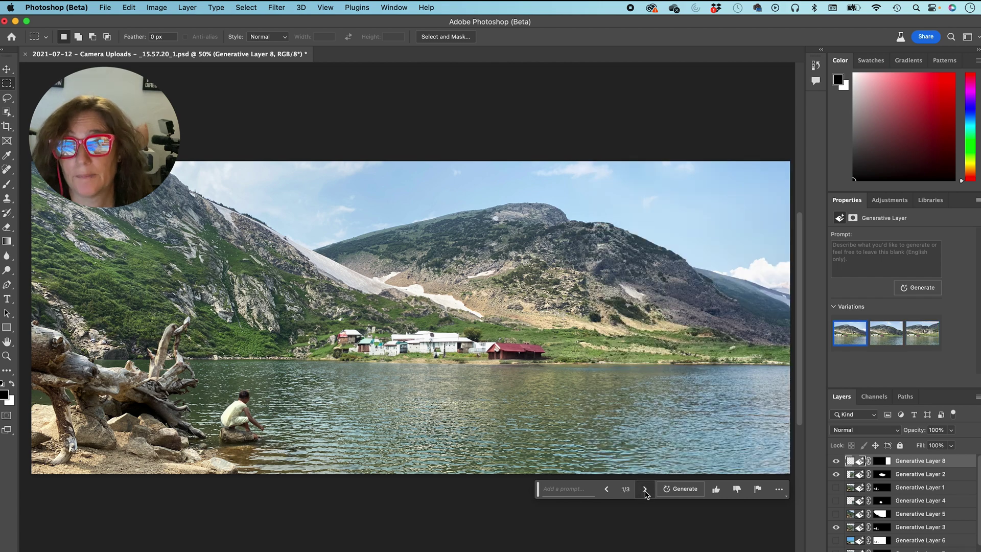
pyautogui.click(645, 489)
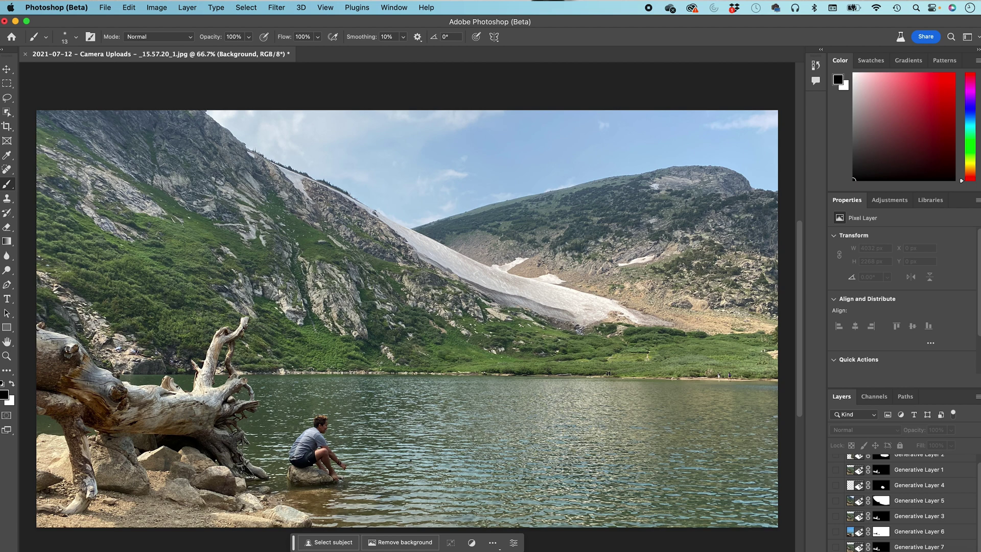
# Preview Generative Layers 7 and 6, then hide them and leave Generative Layers 3 and 5 shown
pyautogui.click(836, 547)
pyautogui.click(836, 533)
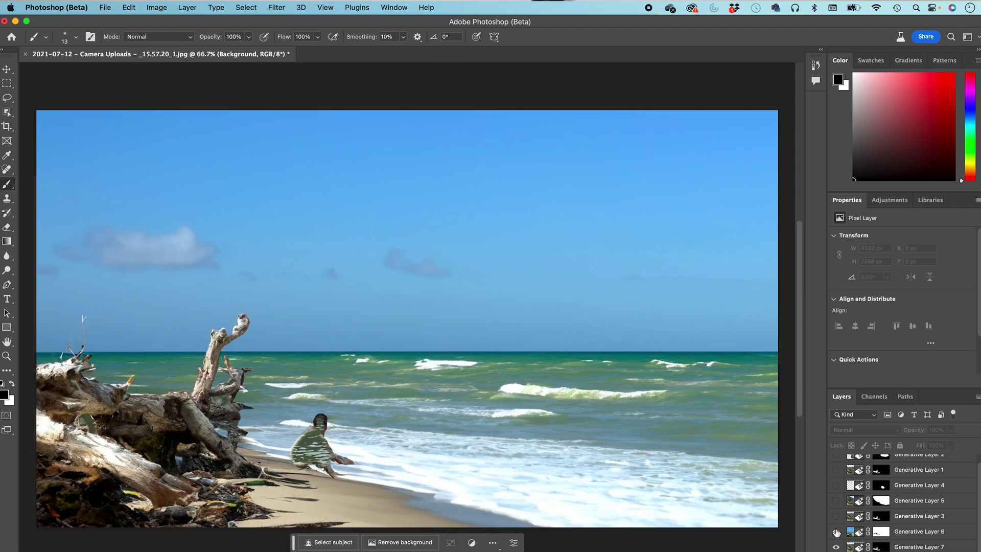
pyautogui.click(836, 547)
pyautogui.click(837, 516)
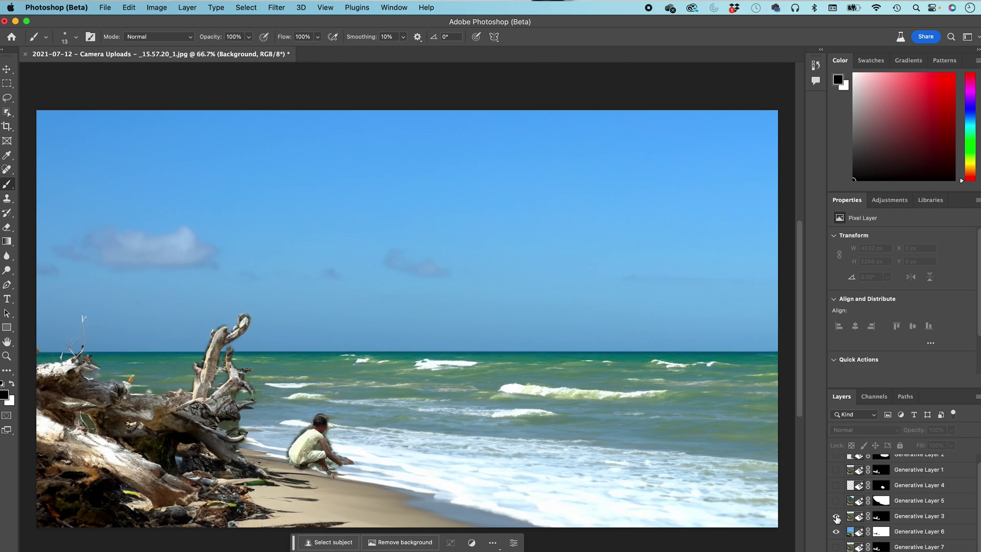
pyautogui.click(836, 501)
pyautogui.click(836, 532)
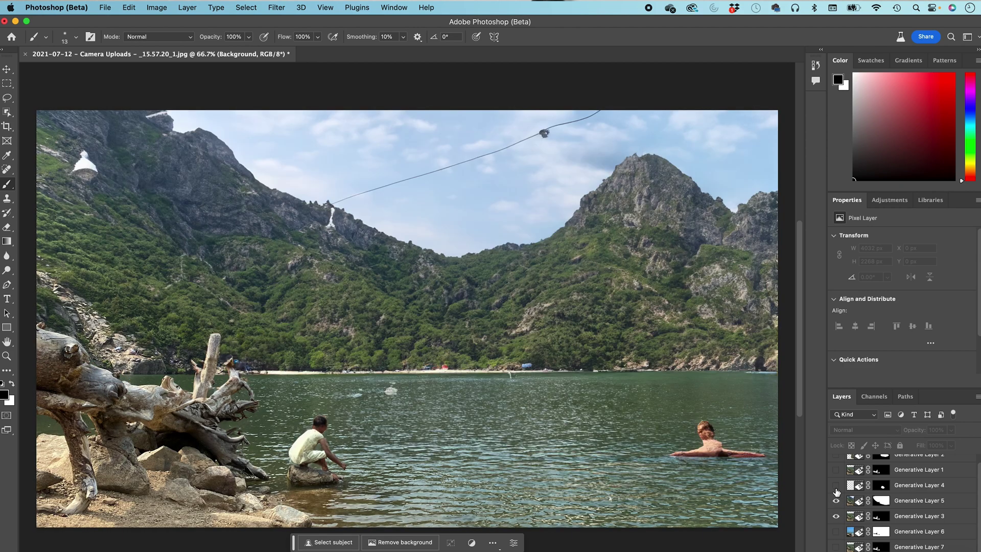
# Preview Generative Layers 4 and 1 in turn, hide them again, and show the village on Generative Layer 2
pyautogui.click(836, 485)
pyautogui.click(836, 486)
pyautogui.click(836, 469)
pyautogui.scroll(1, 836, 481)
pyautogui.click(836, 477)
pyautogui.click(836, 462)
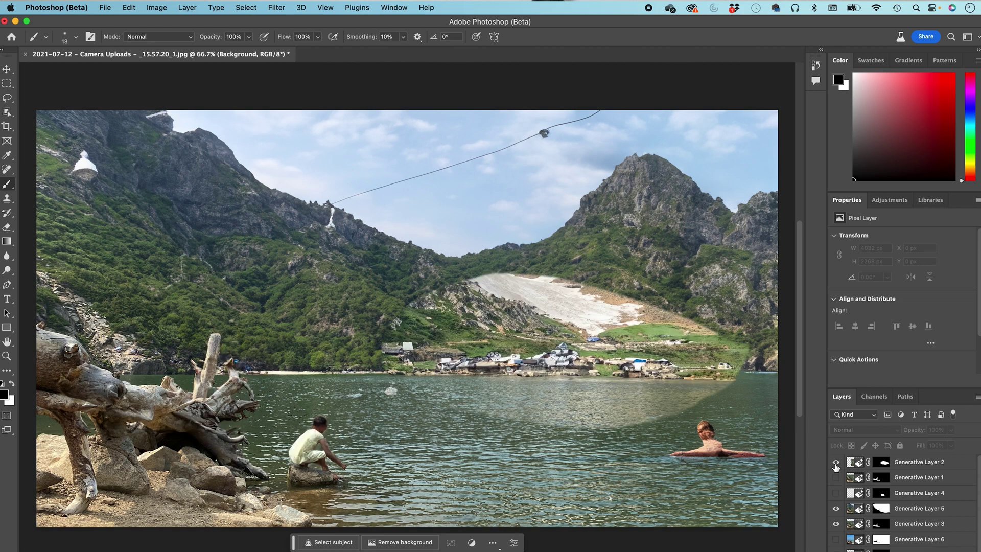
# Hide Generative Layer 5 and compare the village variations on Generative Layer 2, ending on the second variation
pyautogui.click(891, 465)
pyautogui.click(547, 449)
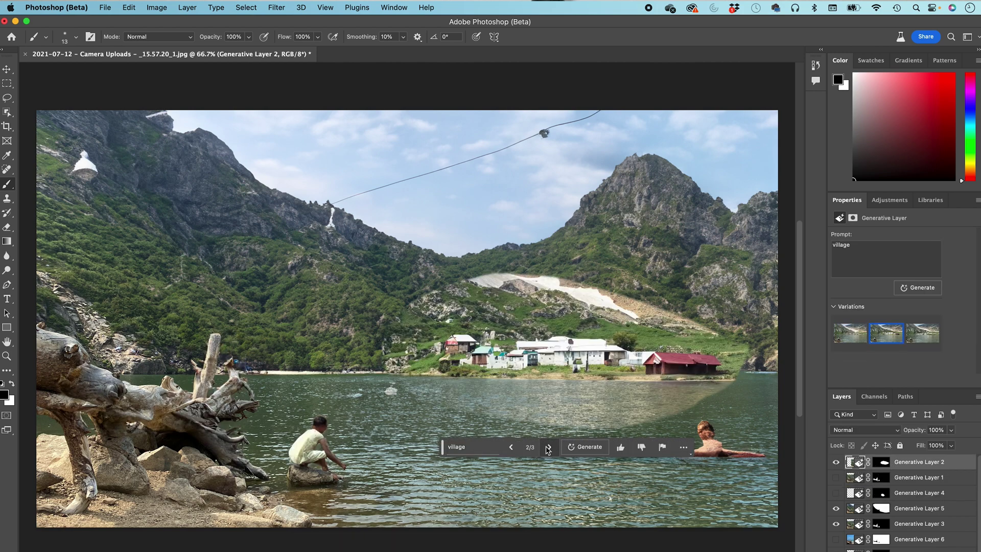
pyautogui.click(837, 508)
pyautogui.click(549, 448)
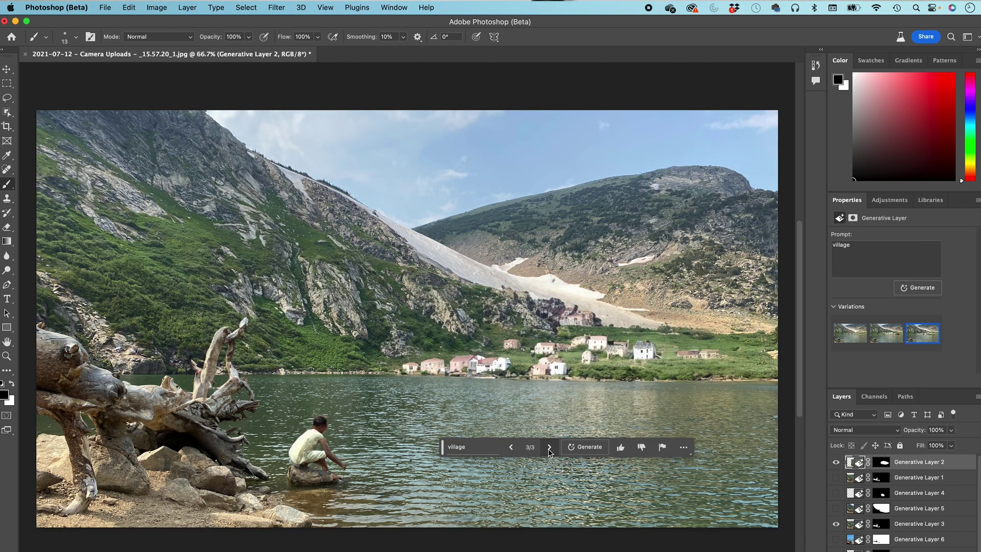
pyautogui.click(511, 447)
pyautogui.click(511, 448)
pyautogui.click(510, 448)
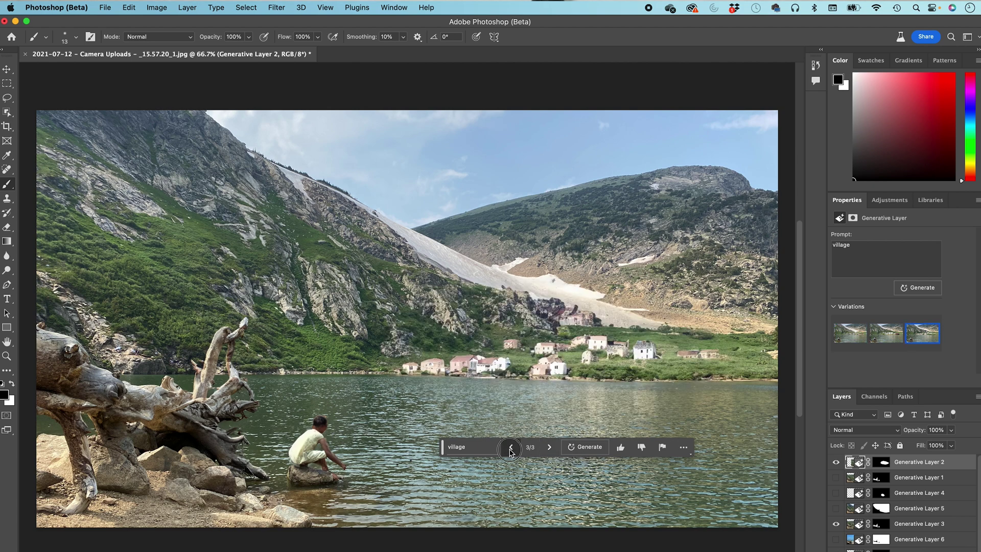
pyautogui.click(511, 448)
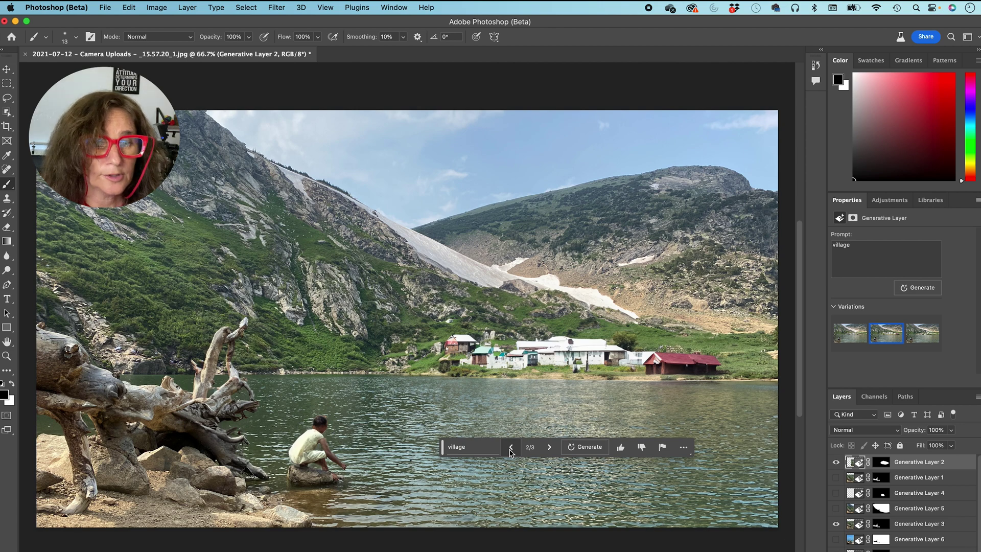
# Select the Background layer and open the adjustment presets, collapsing the Creative, Black & White and Cinematic groups
pyautogui.hotkey('alt', ',')
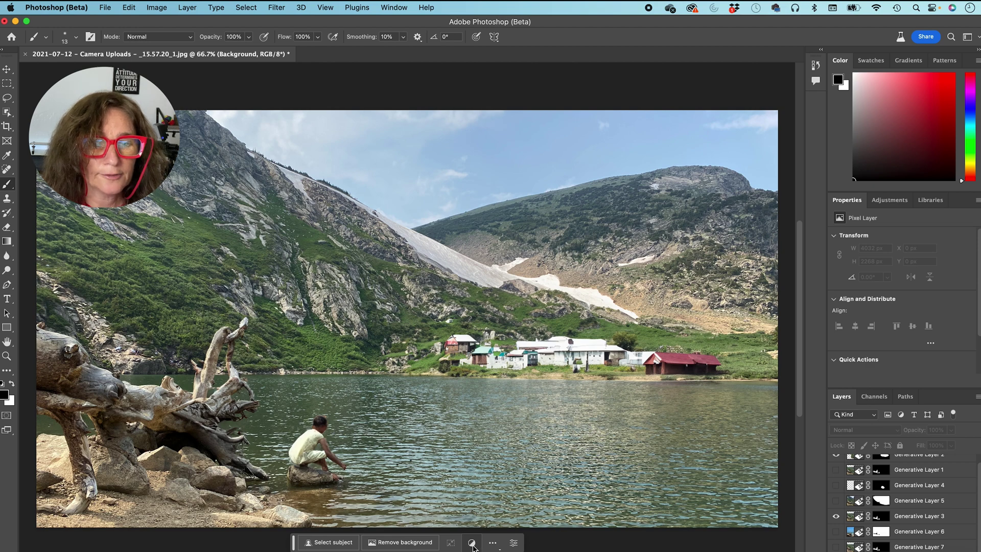
pyautogui.click(471, 543)
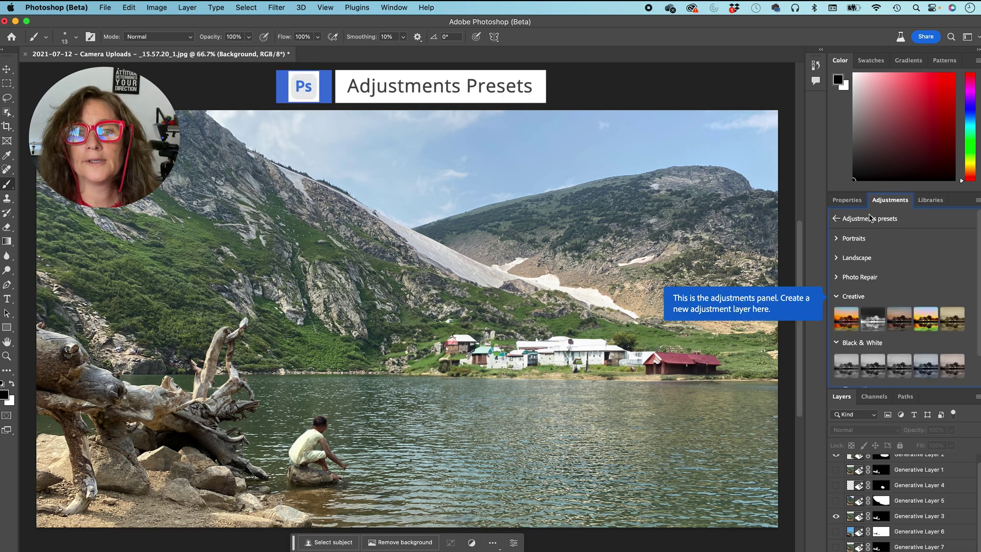
pyautogui.click(838, 296)
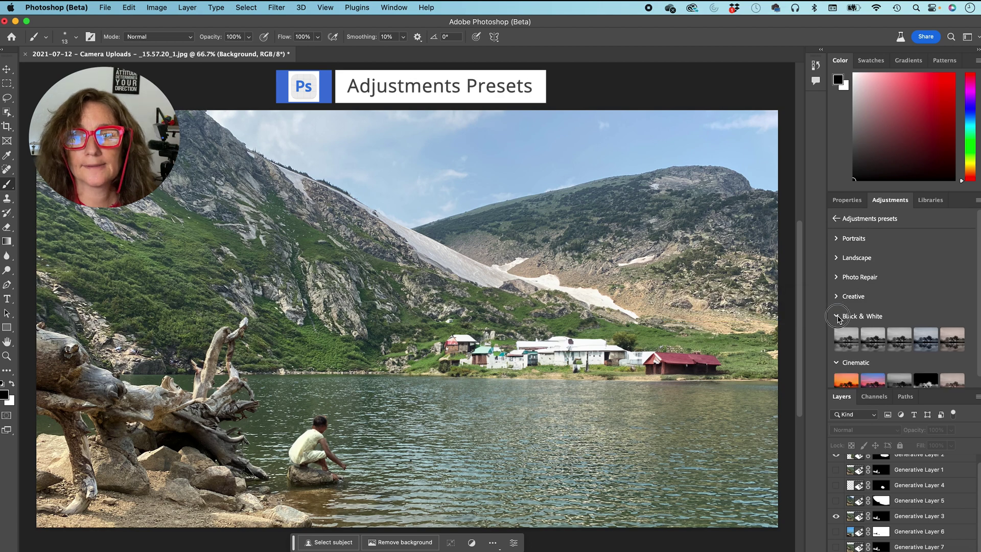
pyautogui.click(838, 316)
pyautogui.click(841, 337)
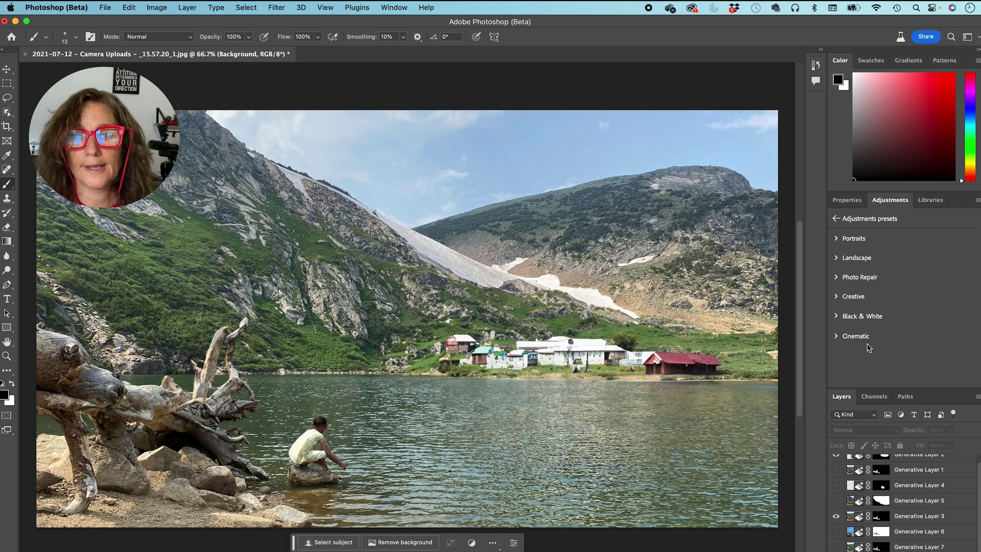
# Expand the Portraits and Landscape preset groups and apply the Landscape preset Pop above the Background layer
pyautogui.click(837, 238)
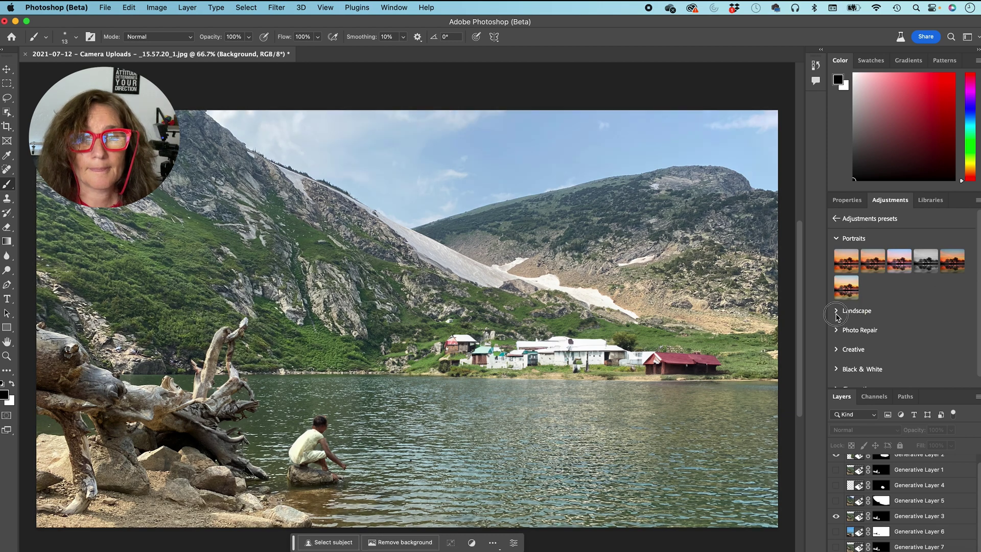
pyautogui.click(838, 315)
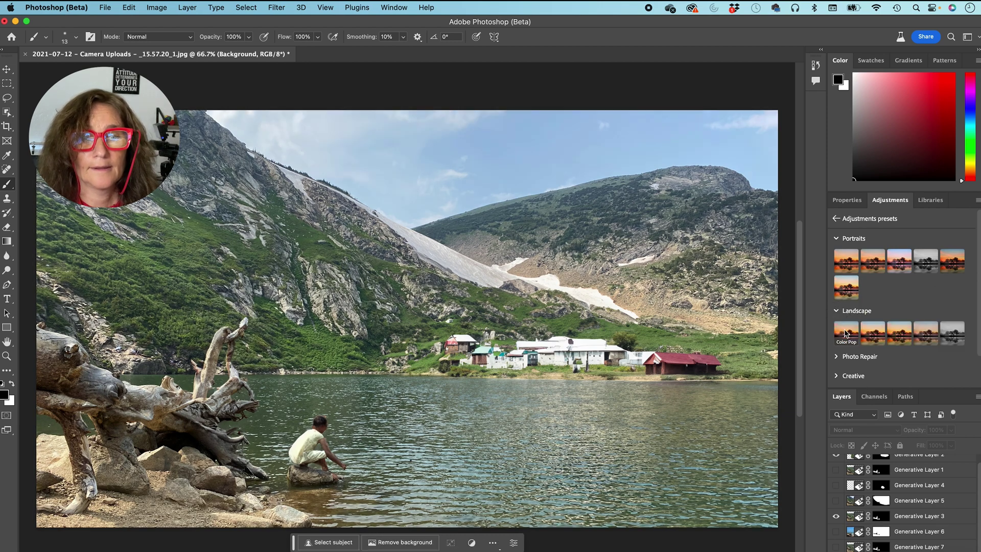
pyautogui.click(873, 335)
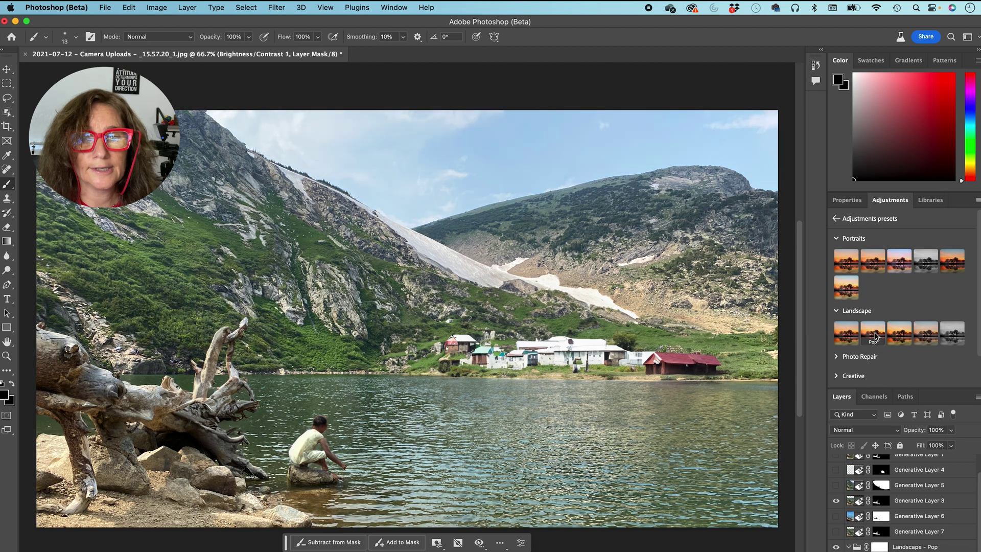
# Select the layer mask of Generative Layer 2 and bring the adjustment presets back into view
pyautogui.scroll(2, 913, 468)
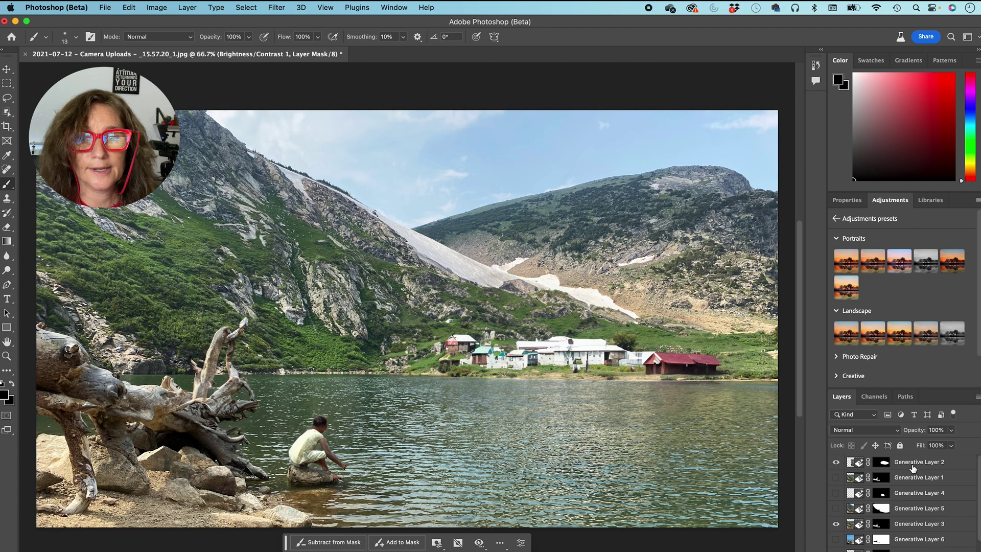
pyautogui.click(913, 466)
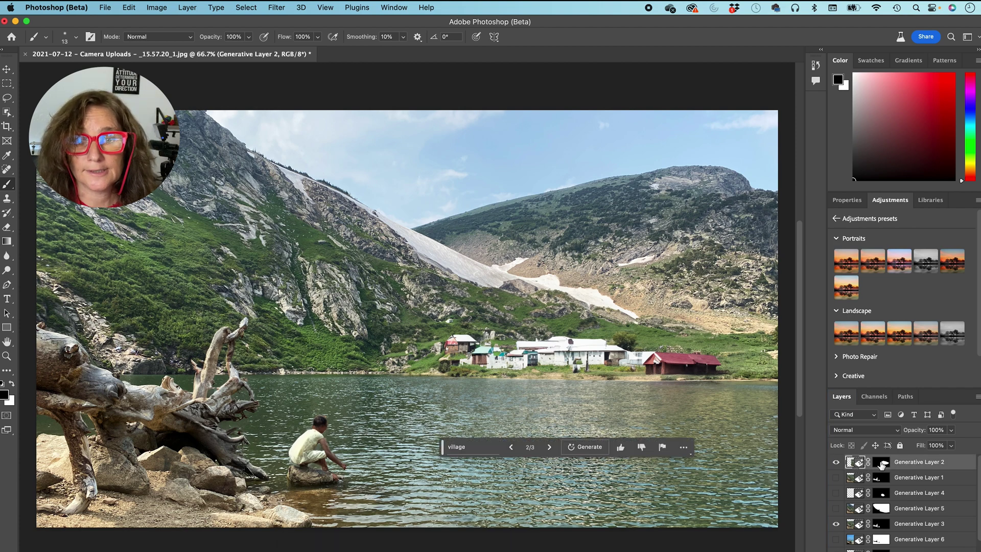
pyautogui.click(880, 463)
pyautogui.click(891, 200)
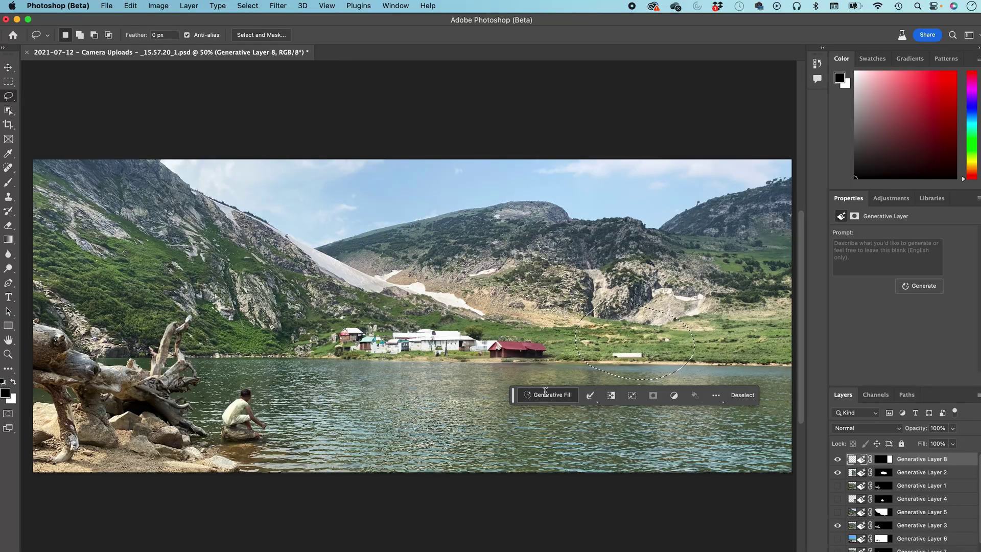
# Try to run Generative Fill on the lasso selection at the far shore with the prompt "tina turner"
pyautogui.click(545, 392)
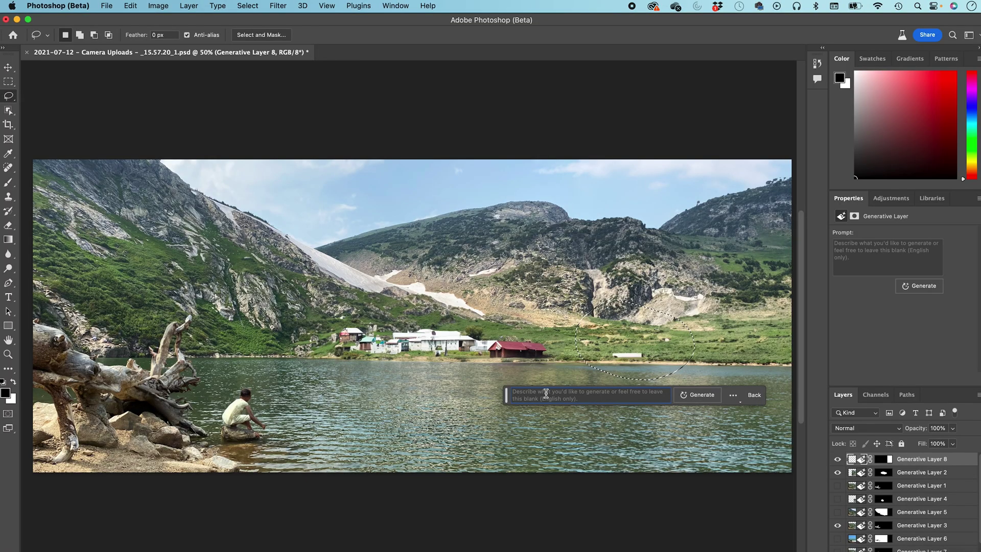
pyautogui.write('tina')
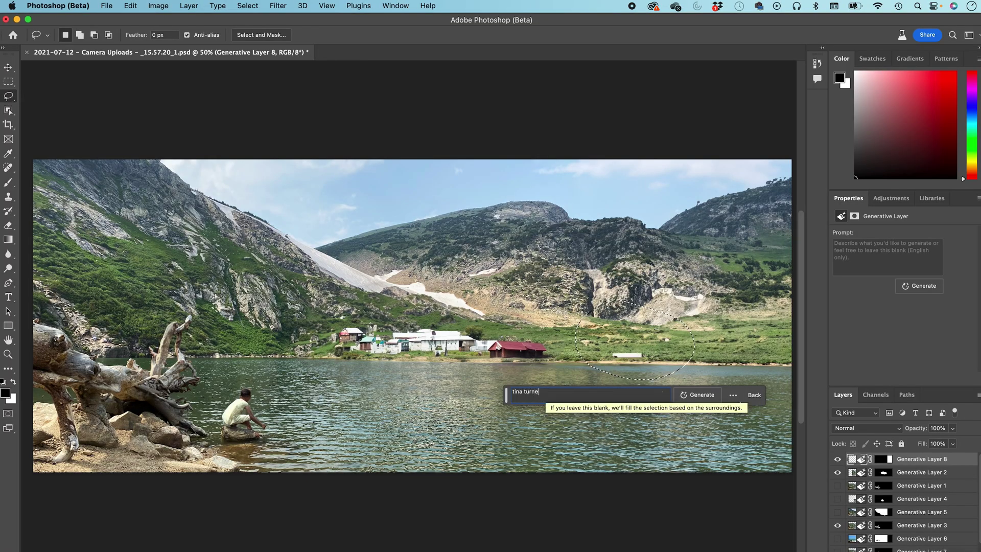
pyautogui.write(' turne')
pyautogui.press('Return')
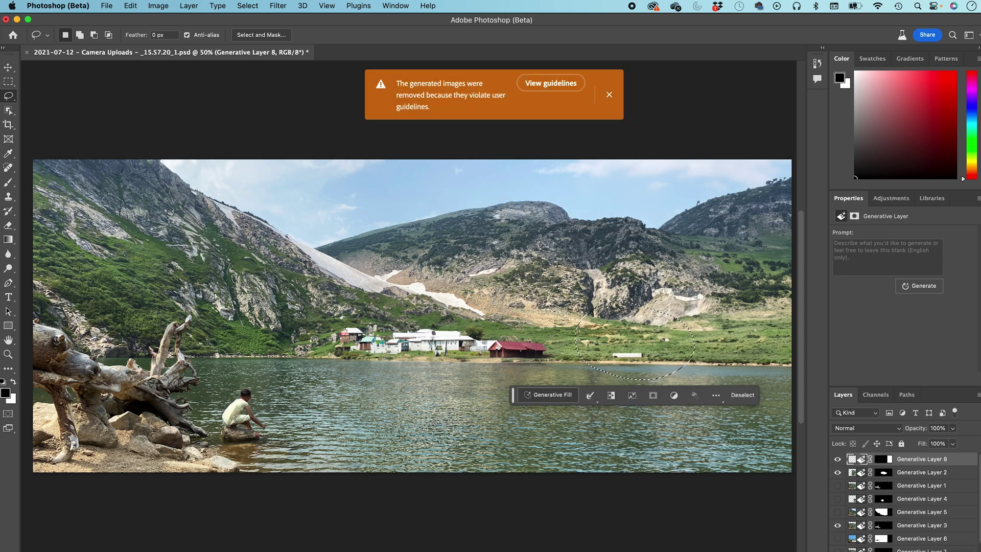